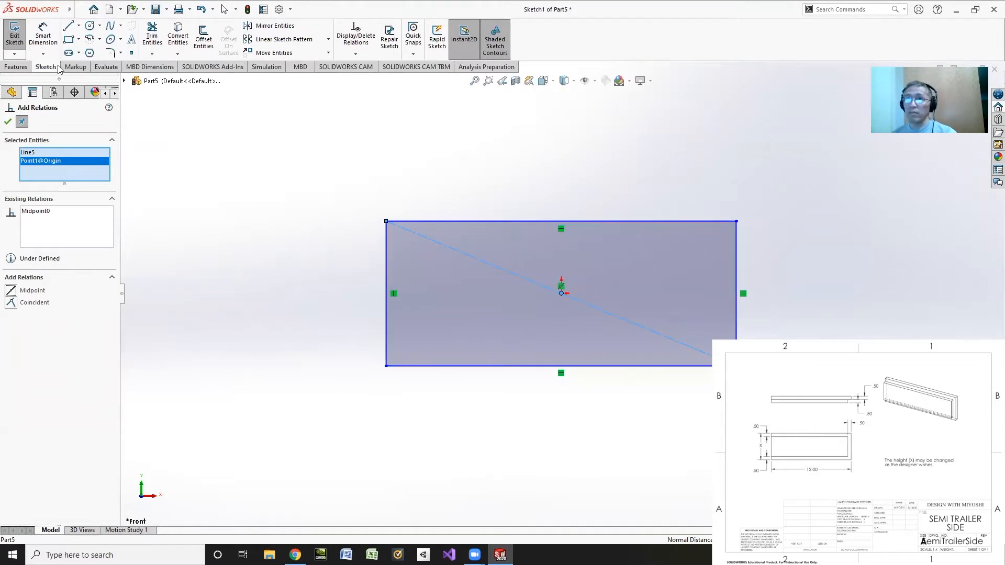
Dimension the sketched rectangle to a height of 4.00 in and a width of 12 in
left_click(44, 37)
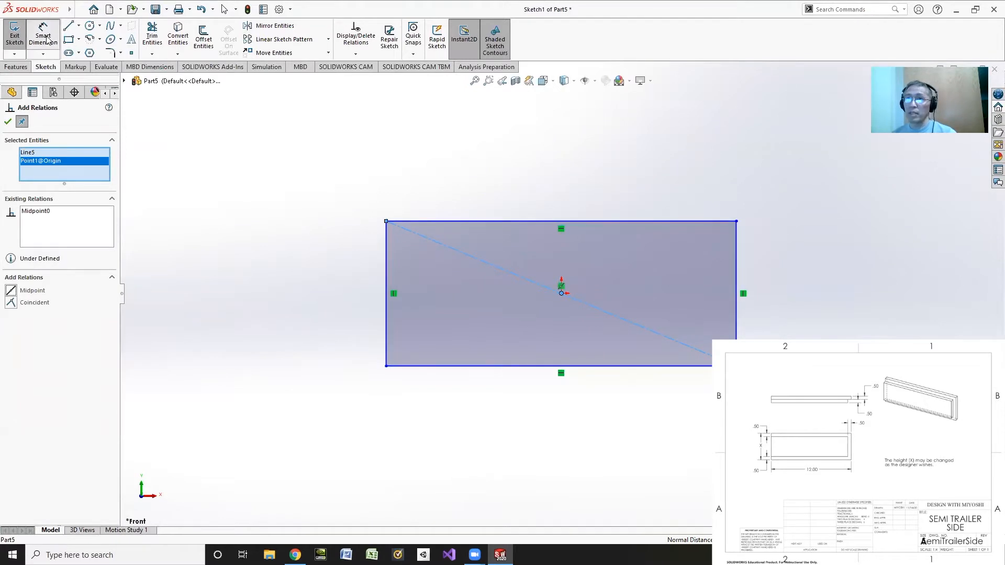
left_click(387, 283)
left_click(297, 293)
type("4.00in")
key("Return")
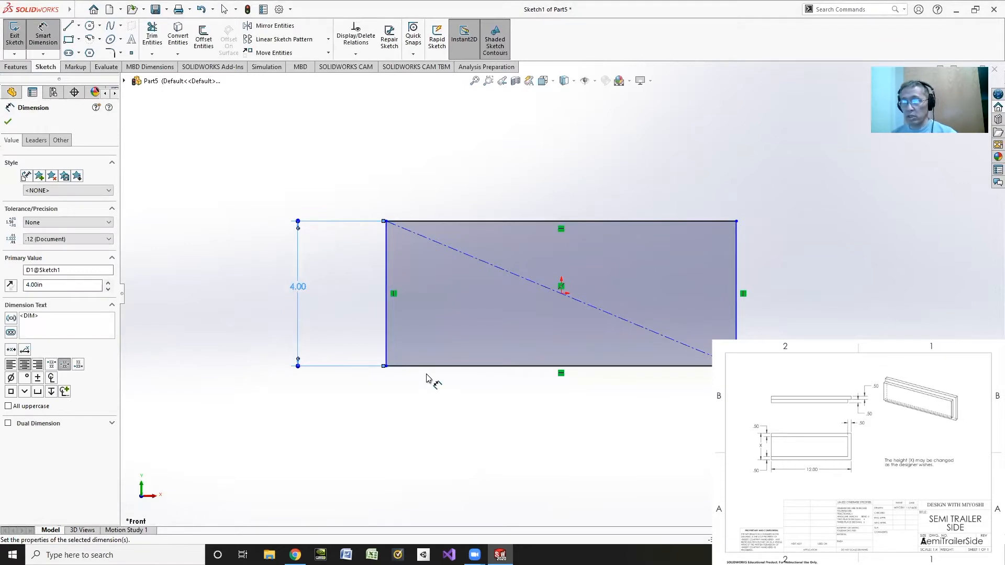
left_click(489, 366)
left_click(565, 419)
type("12")
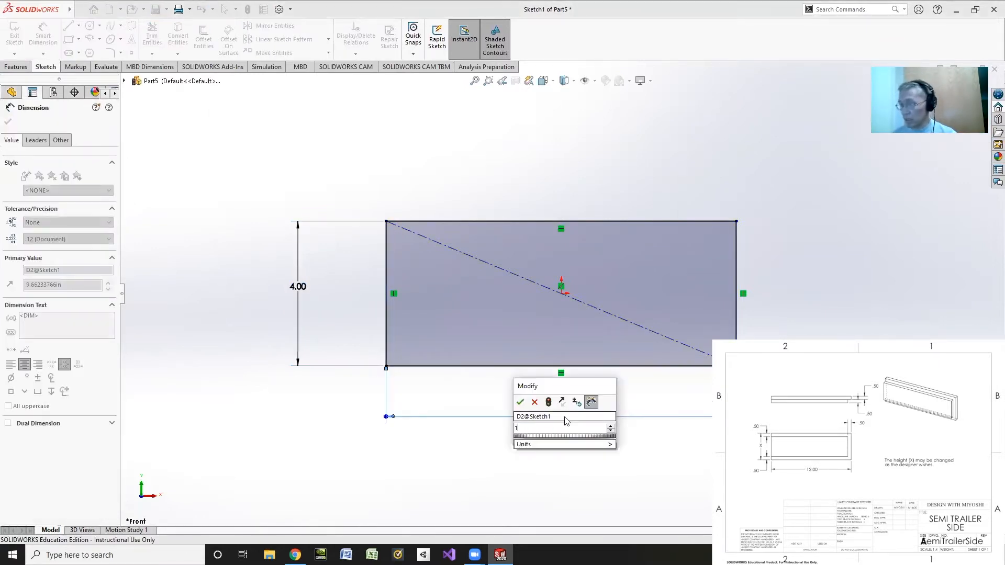
key("Return")
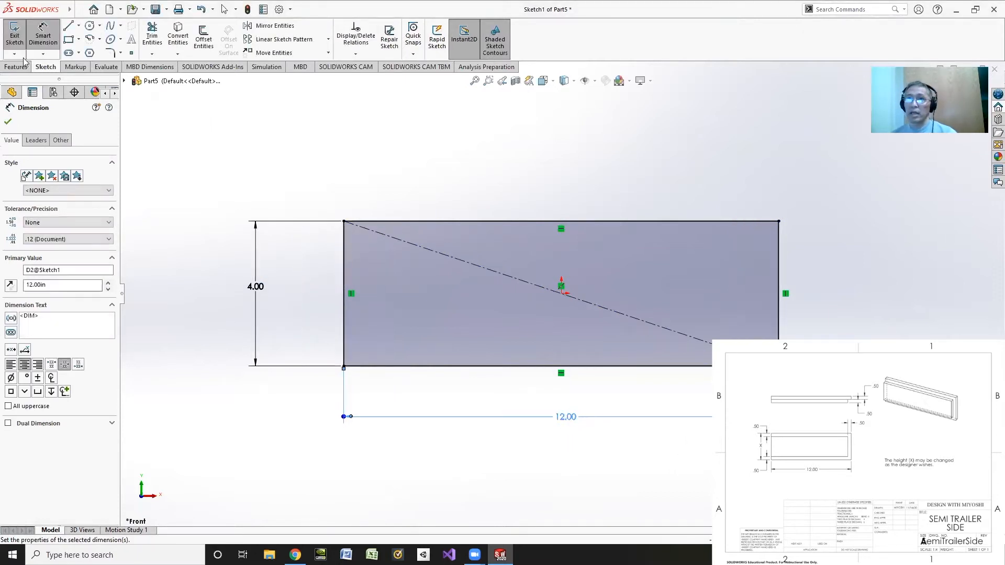
Extrude the rectangle as a blind boss with a depth of 0.5 in
left_click(20, 66)
left_click(19, 47)
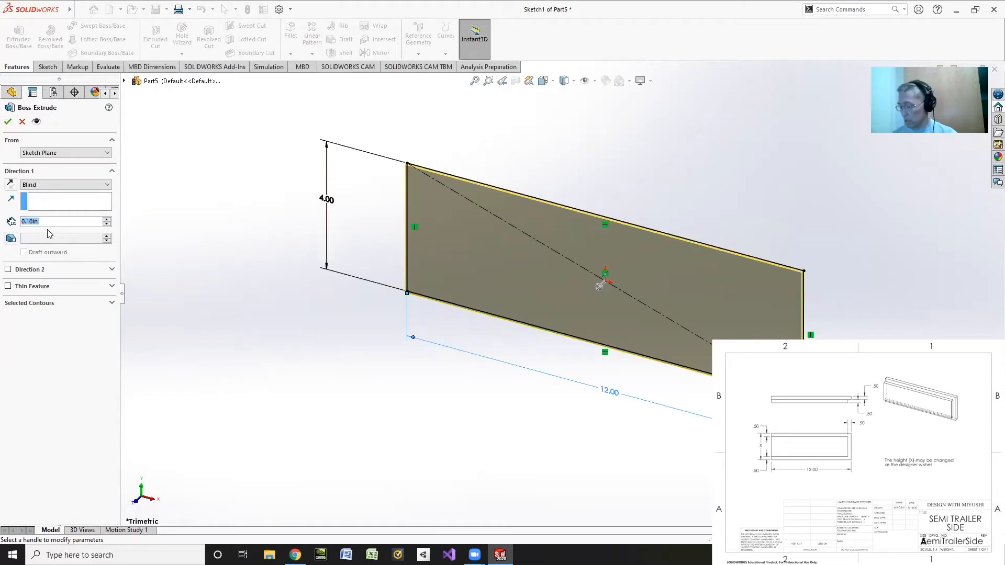
type("1")
key("Return")
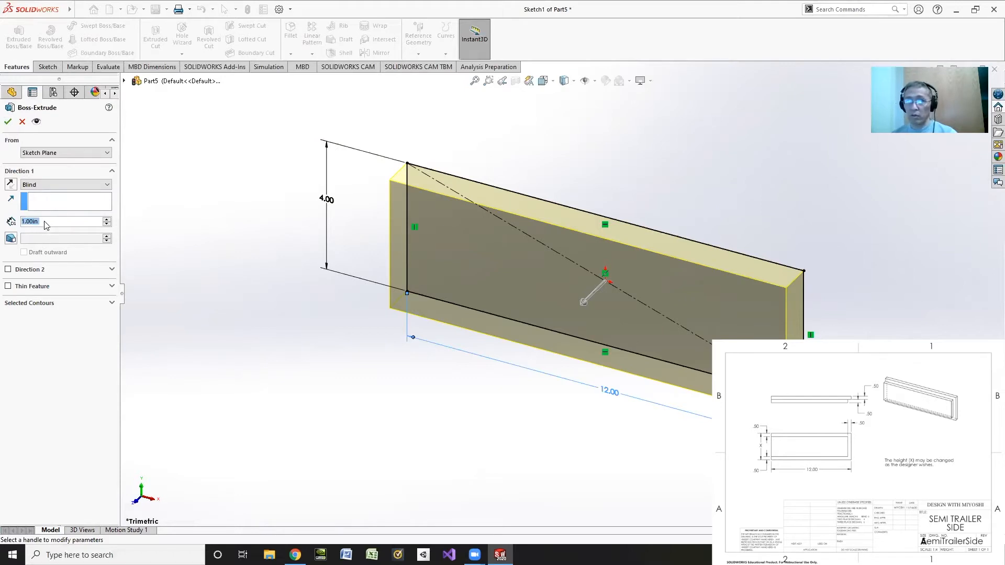
type(".5")
key("Return")
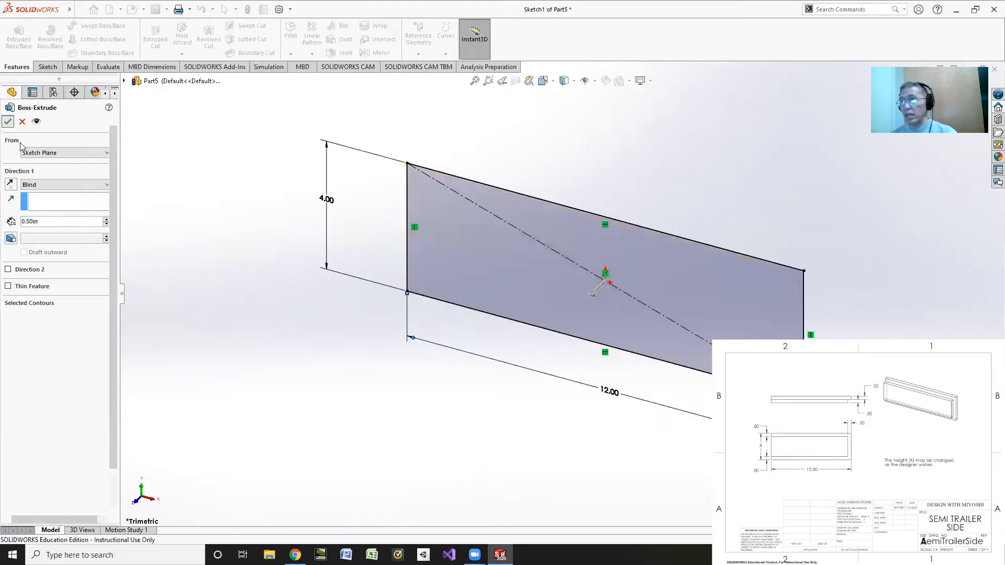
left_click(8, 121)
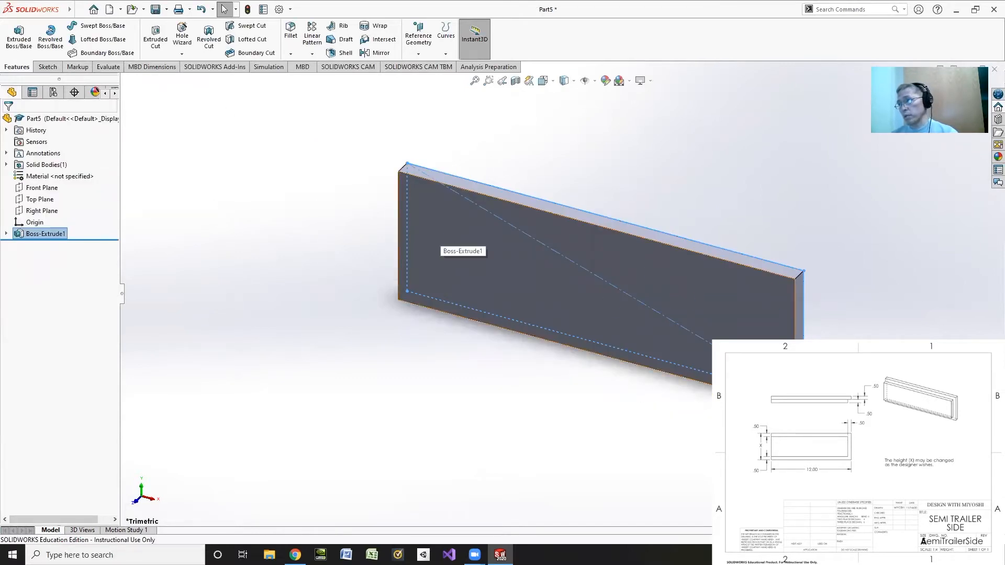
Sketch a corner rectangle about 10 in by 2 in inside the outline of the plate's front face
left_click(47, 67)
left_click(15, 35)
left_click(448, 269)
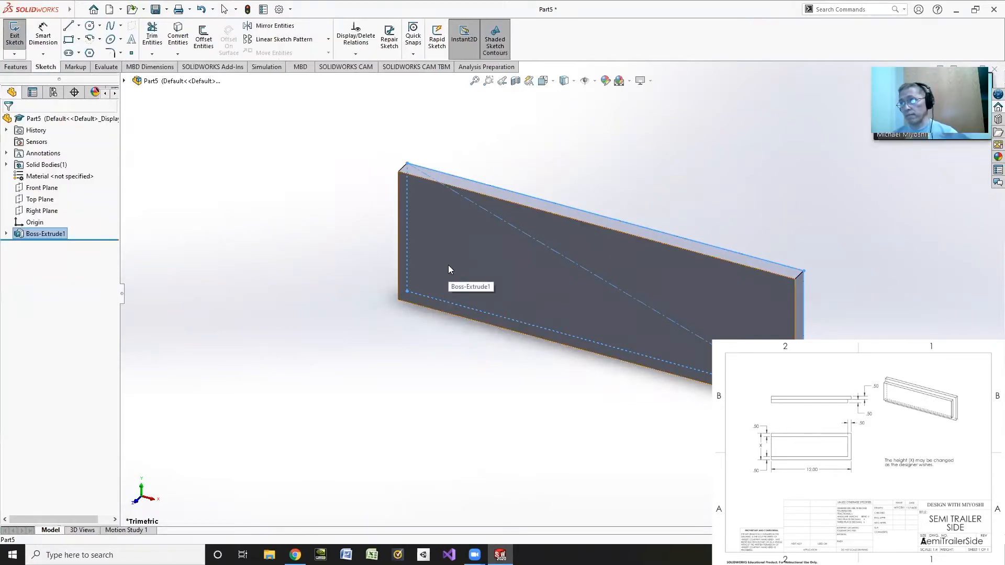
left_click(78, 41)
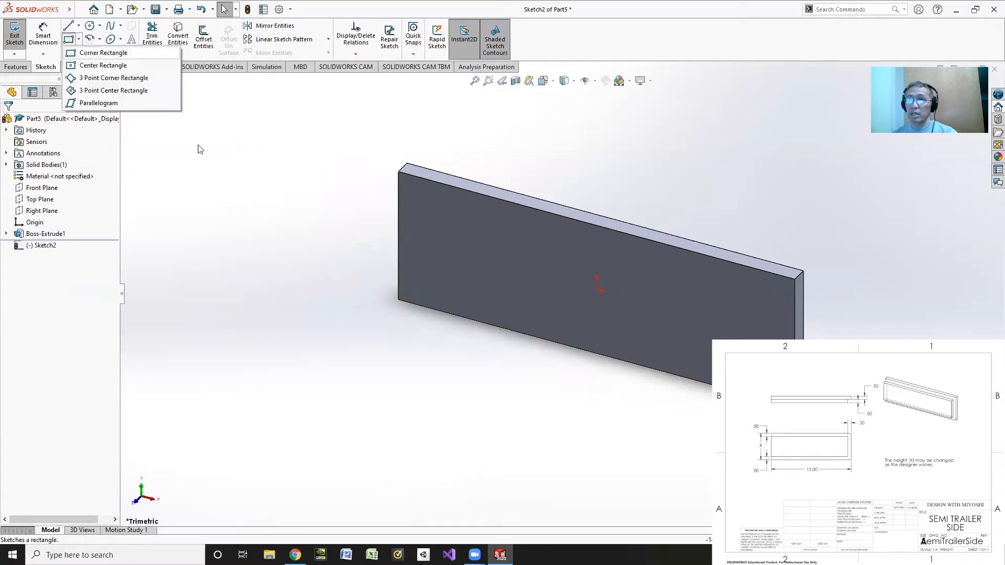
left_click(102, 51)
left_click(409, 204)
left_click(738, 359)
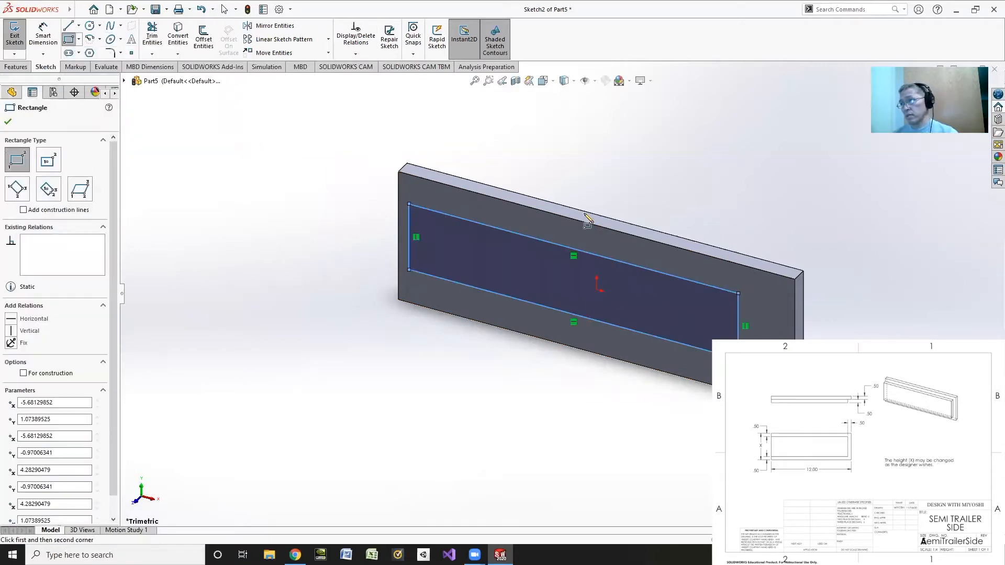
left_click(9, 122)
Add a collinear relation between the inner rectangle's left side and the plate's left edge
left_click(355, 53)
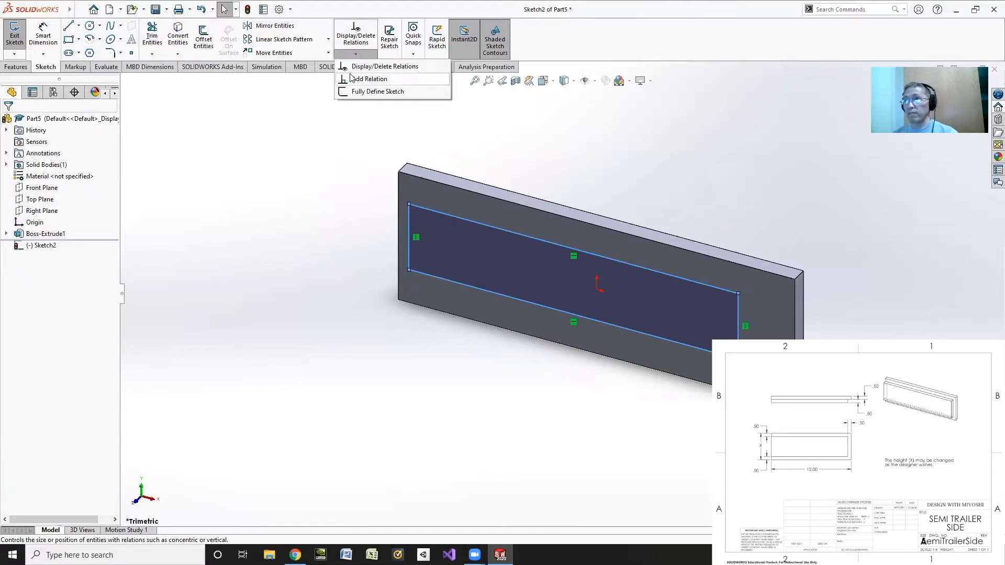
left_click(354, 77)
right_click(52, 170)
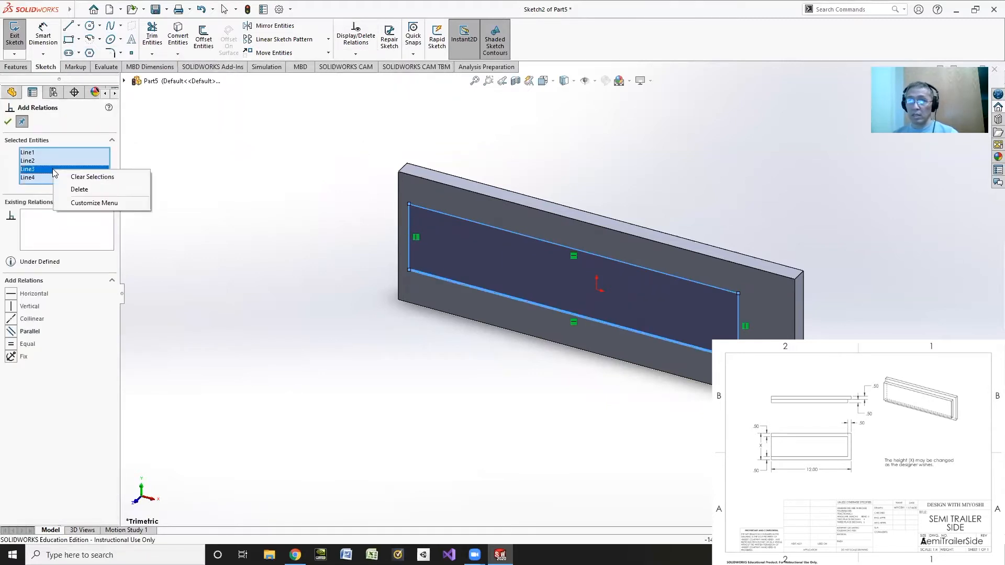
left_click(84, 177)
left_click(410, 226)
left_click(400, 225)
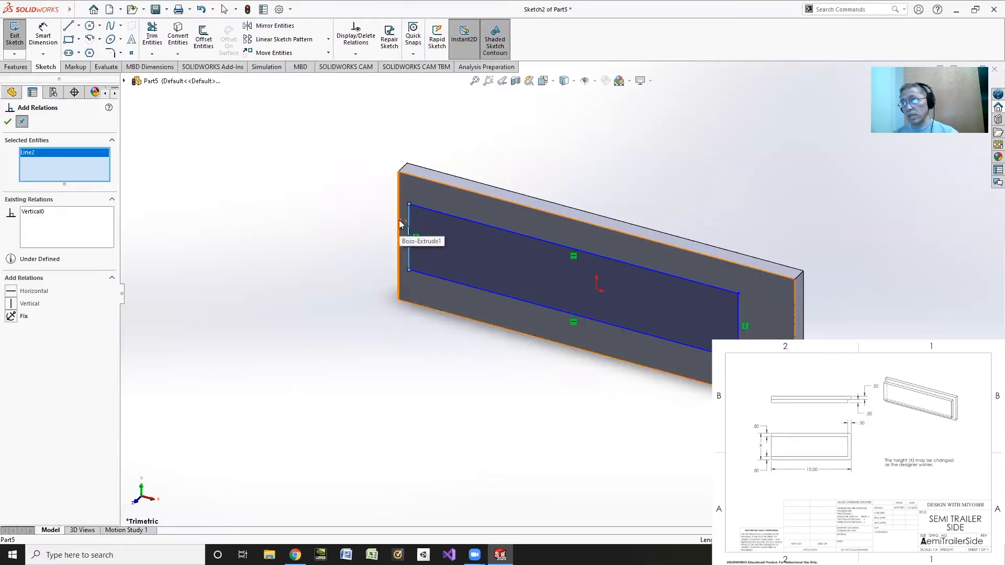
left_click(29, 291)
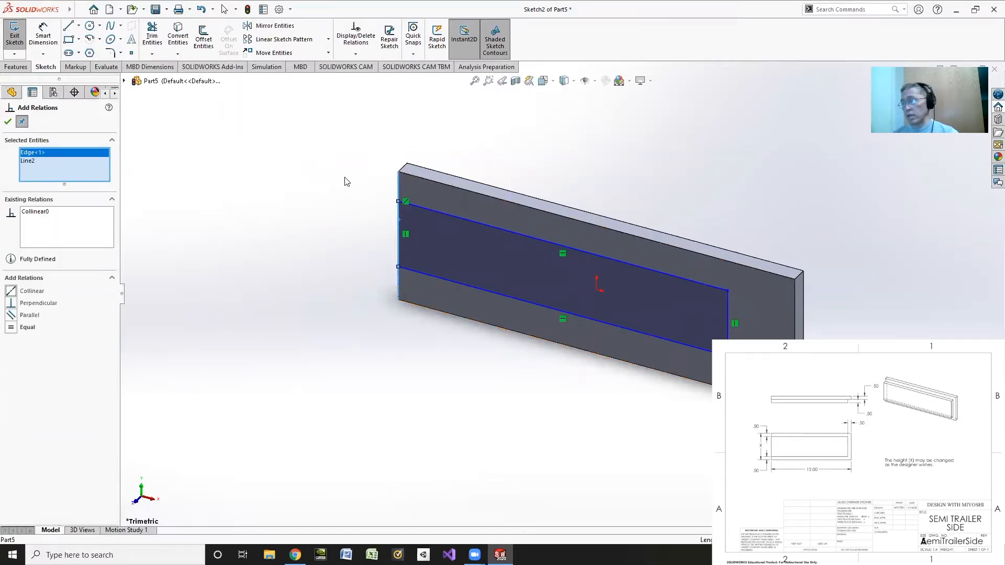
Dimension the gap between the inner rectangle's top line and the plate's top edge to 0.5 in
left_click(43, 36)
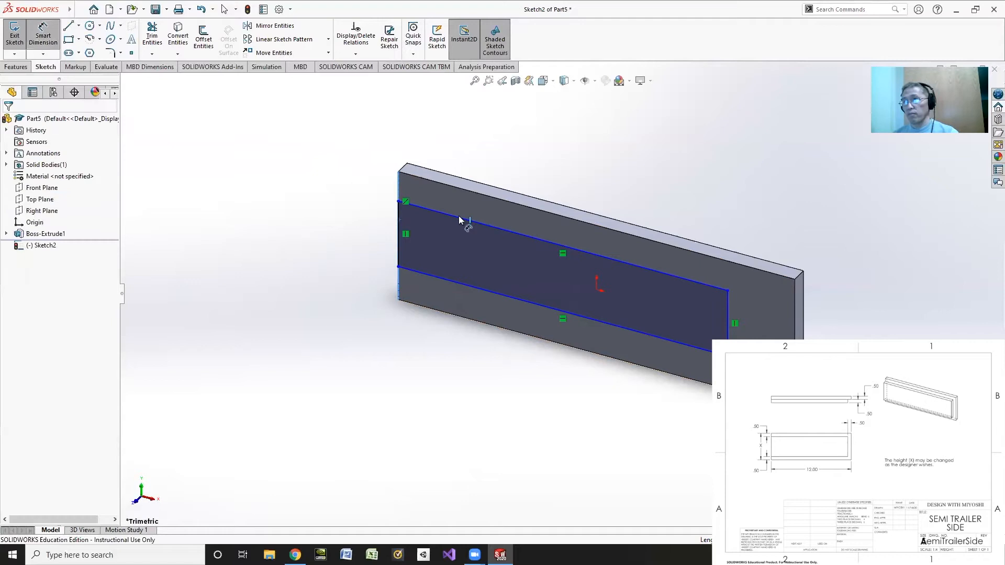
left_click(503, 232)
left_click(511, 204)
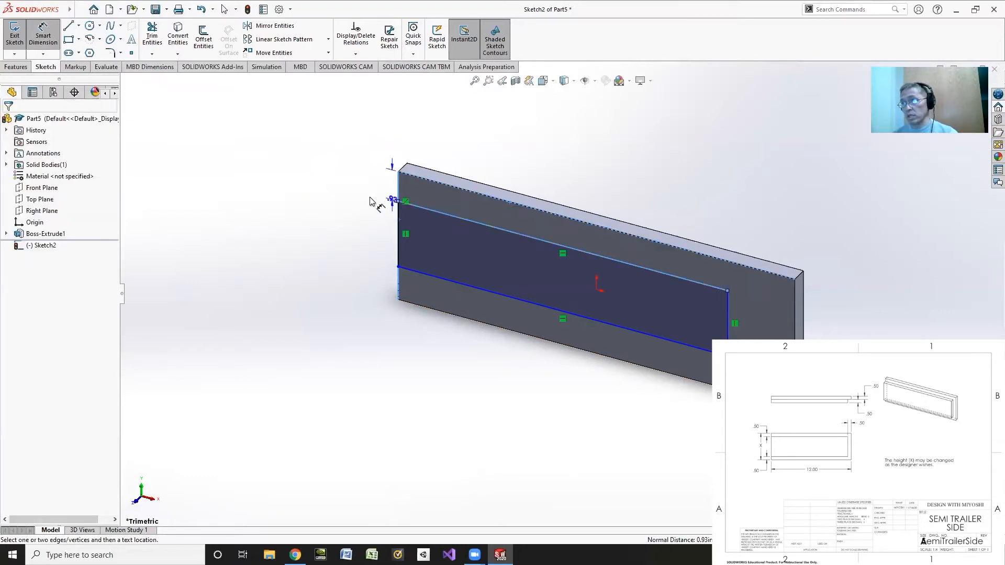
left_click(361, 176)
type(".5")
key("Return")
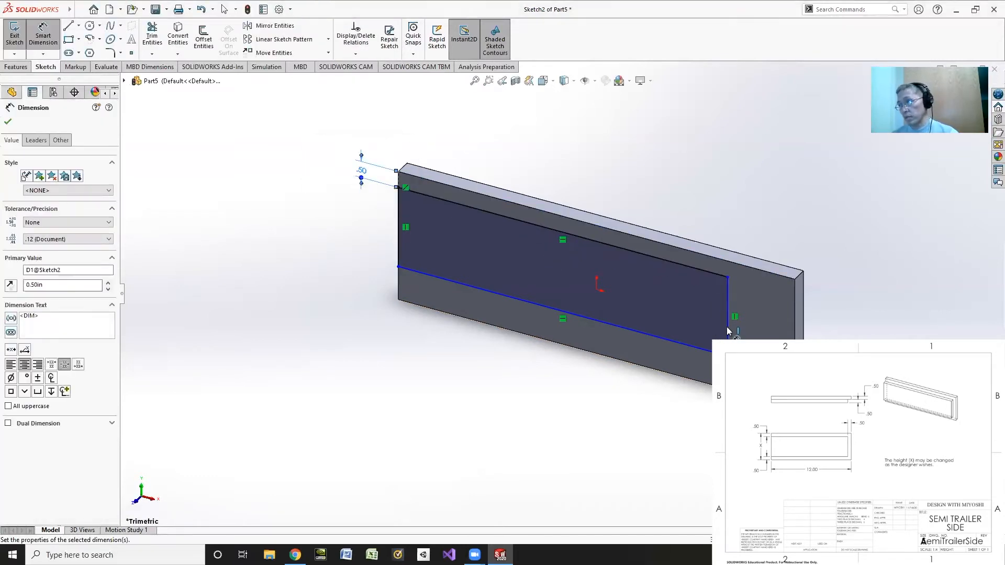
Dimension the gap between the inner rectangle's right side and the plate's right edge to 0.5 in
left_click(727, 314)
left_click(794, 334)
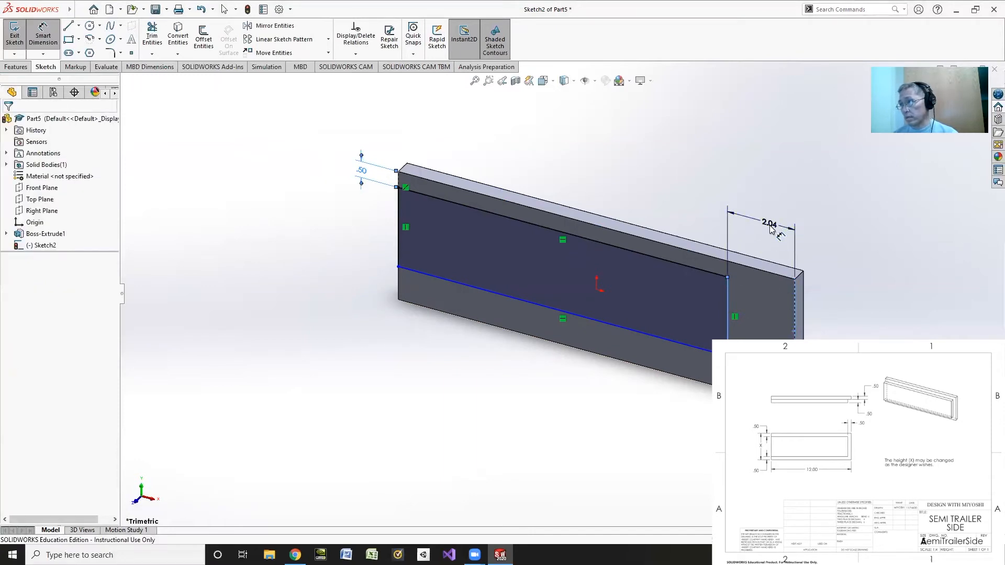
left_click(787, 228)
type(".5")
key("Return")
Dimension the gap between the inner rectangle's bottom line and the plate's bottom edge to 0.5 in
left_click(672, 344)
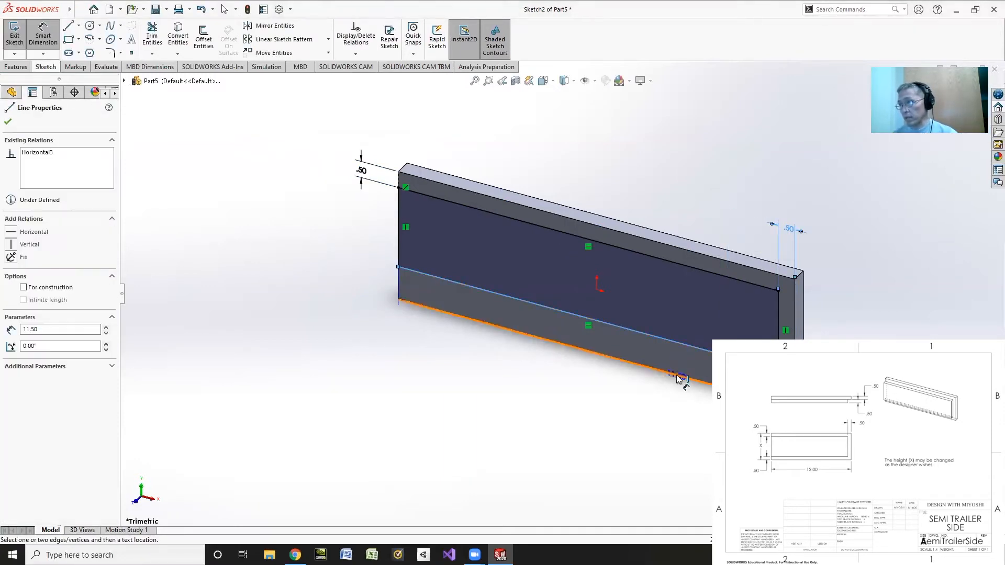
left_click(680, 378)
left_click(366, 285)
type(".5")
key("Return")
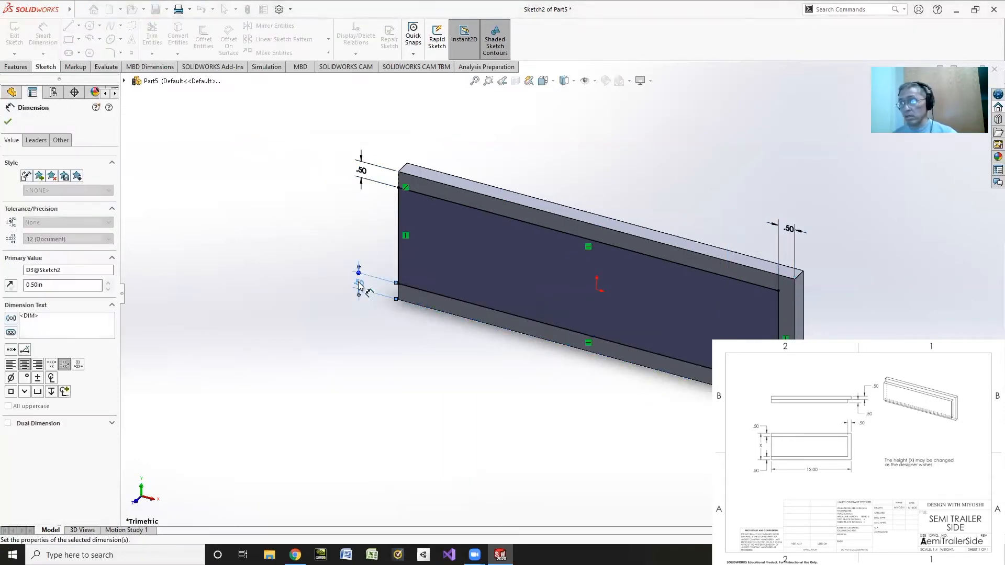
key("Escape")
left_click(11, 94)
Extrude the inner rectangle 0.50 in outward from the plate's front face, merged with the plate
left_click(15, 67)
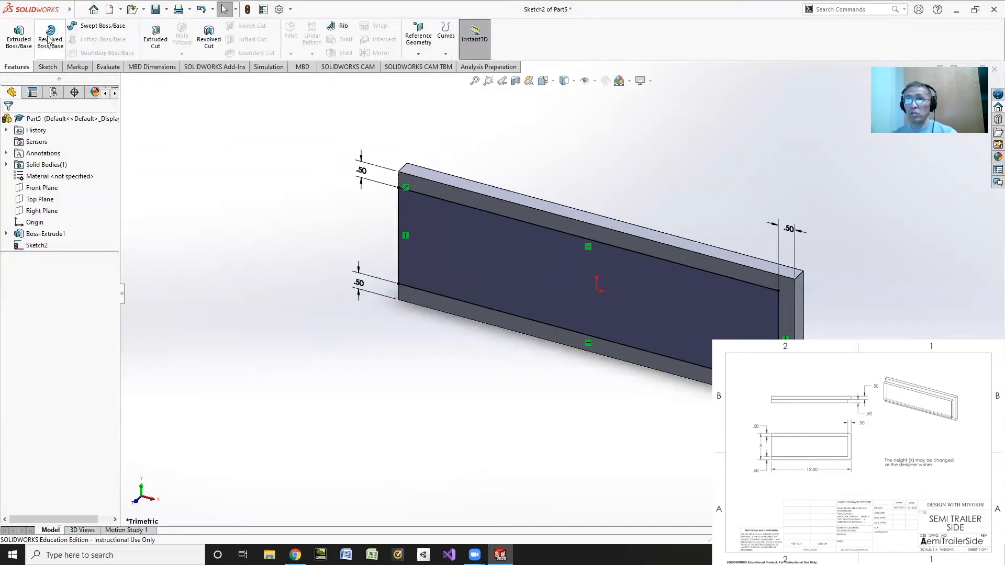
left_click(19, 37)
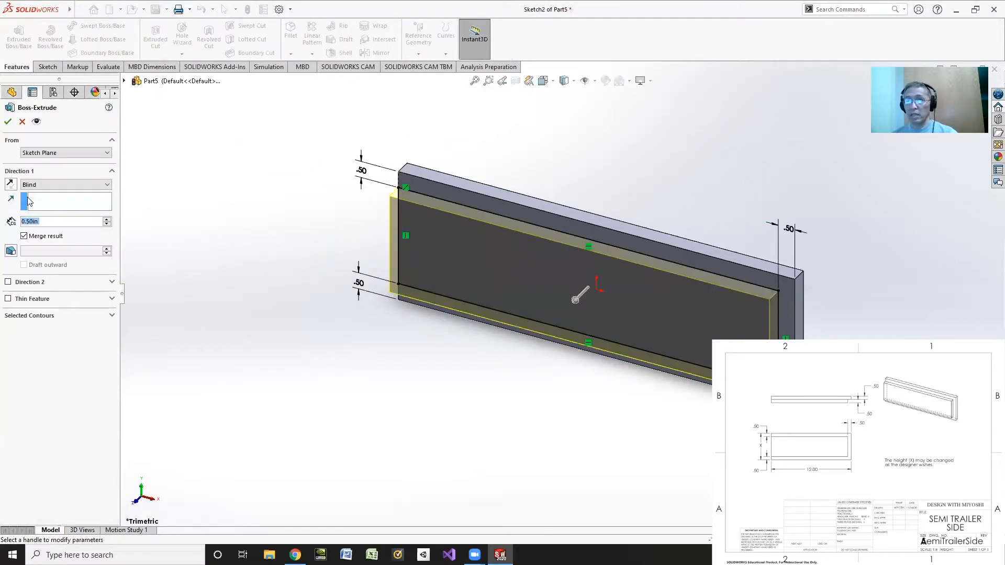
left_click(8, 121)
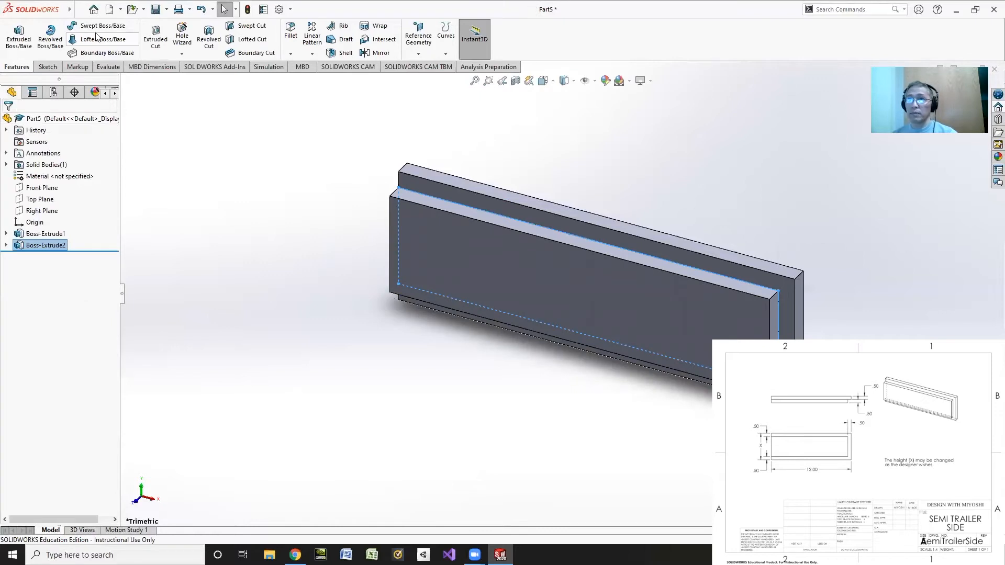
Save the part as SemiTrailerSide in the SolidWorks documents folder
left_click(155, 9)
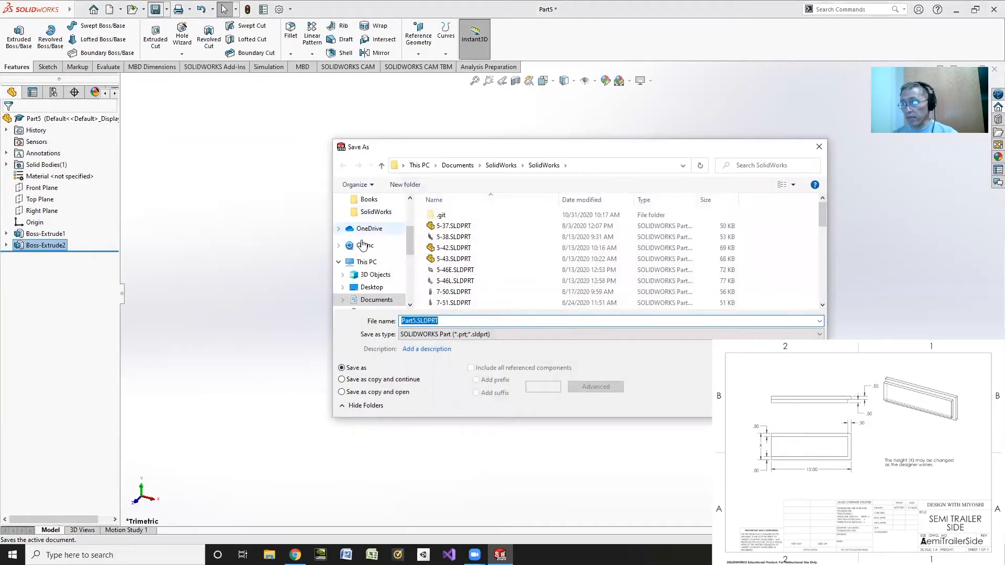
type("sEMI")
key("BackSpace")
key("BackSpace")
key("BackSpace")
key("BackSpace")
type("Semi")
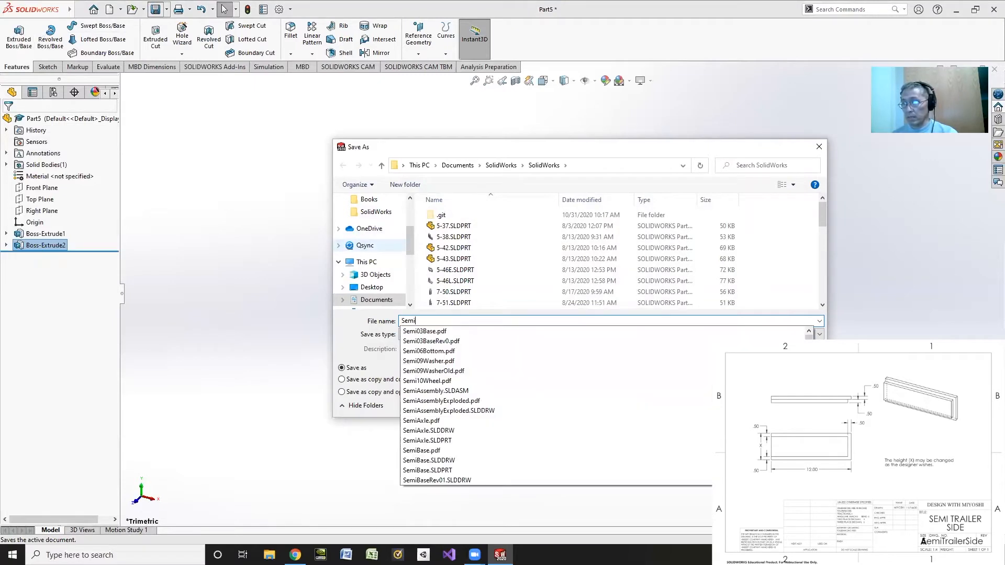
type("TrailerSide")
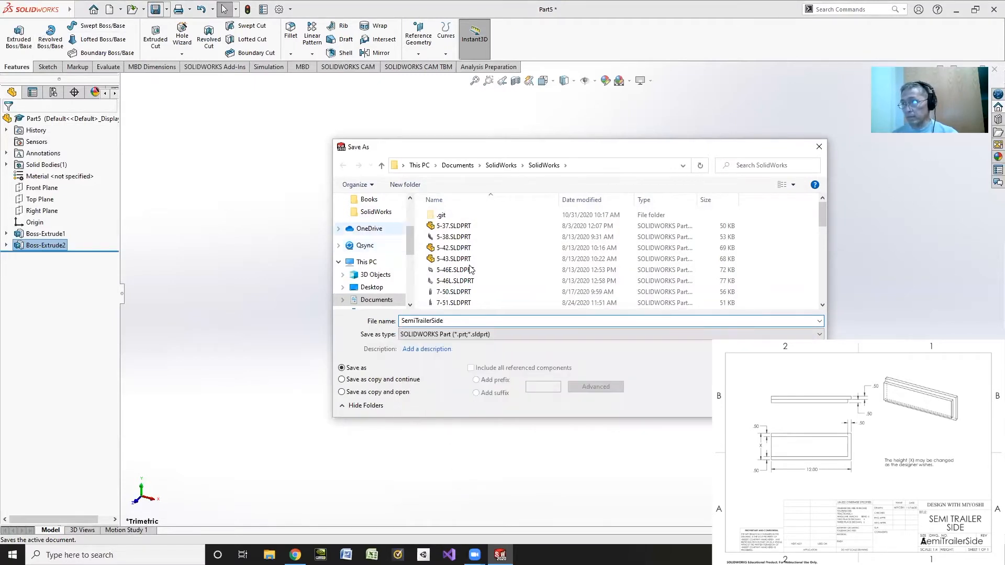
left_click(740, 401)
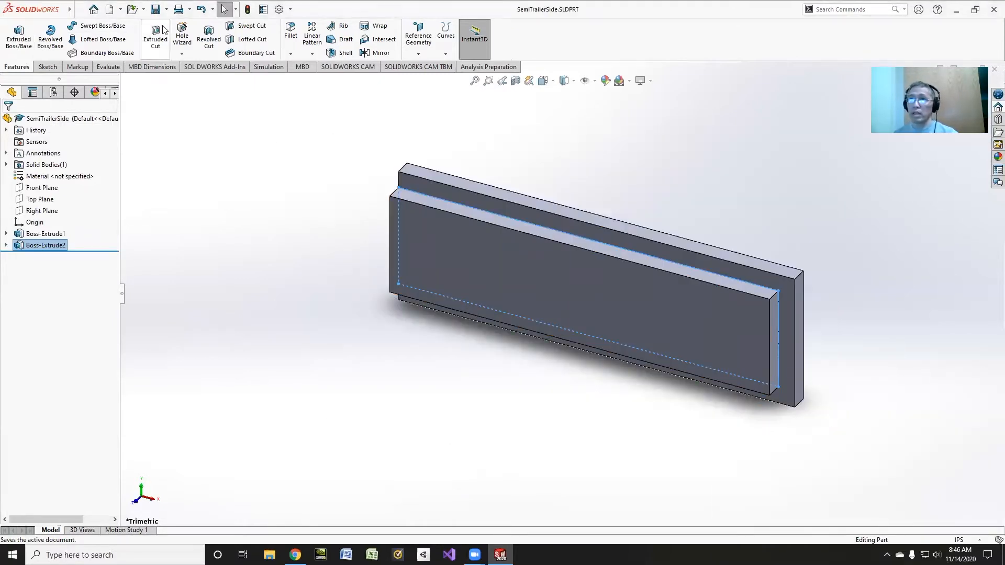
Make a drawing from the part on an A (ANSI) Landscape sheet
left_click(79, 10)
left_click(79, 10)
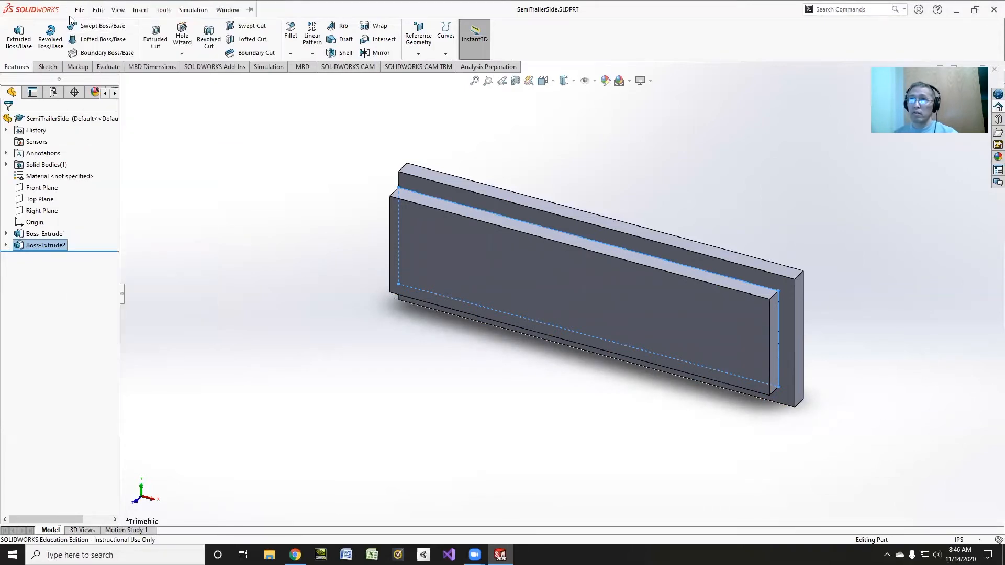
left_click(78, 9)
left_click(98, 96)
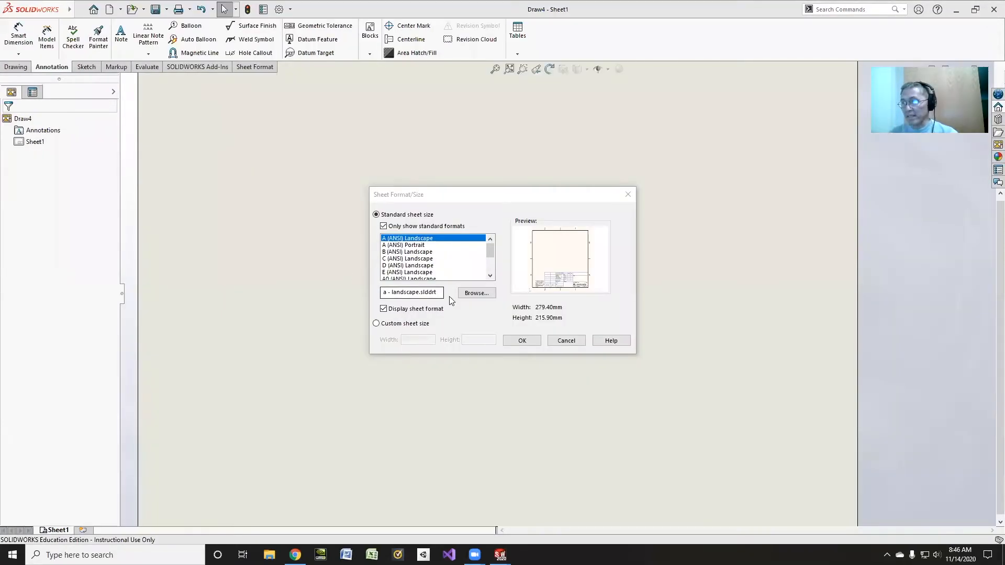
key("Return")
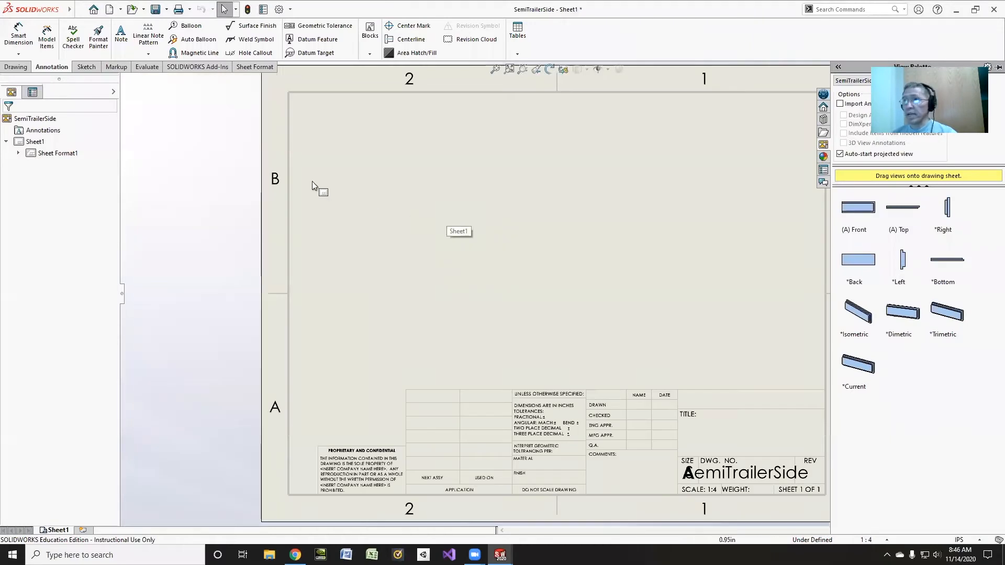
Place front, top and trimetric views of SemiTrailerSide on the sheet together, using the Hidden Lines Visible style and the sheet scale
left_click(16, 67)
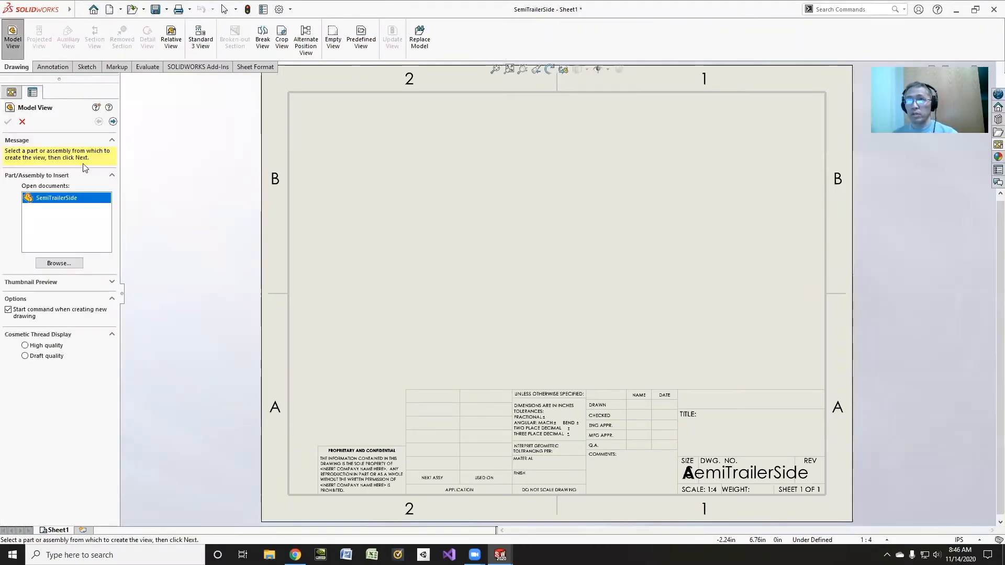
left_click(113, 121)
left_click(25, 259)
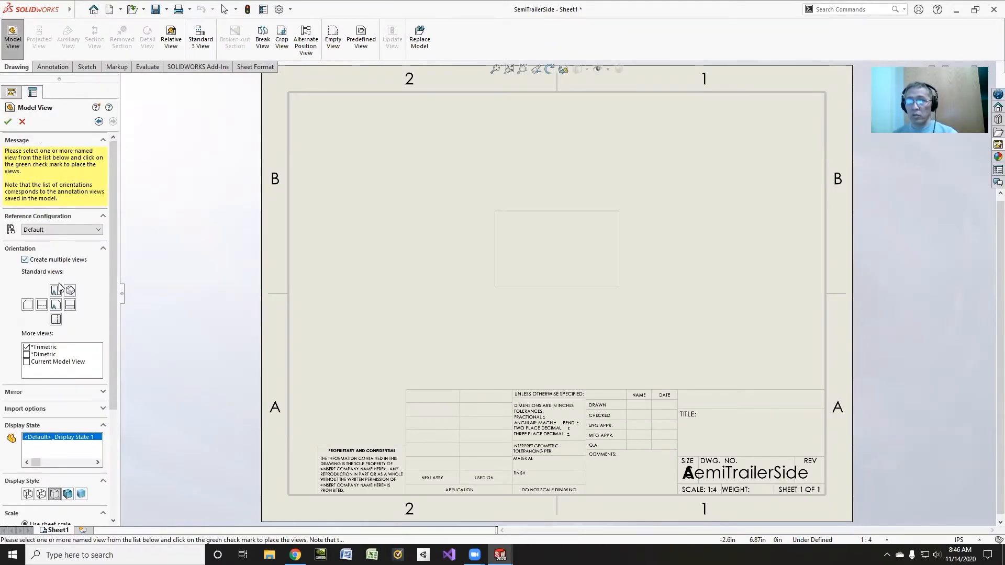
left_click(56, 306)
left_click(70, 306)
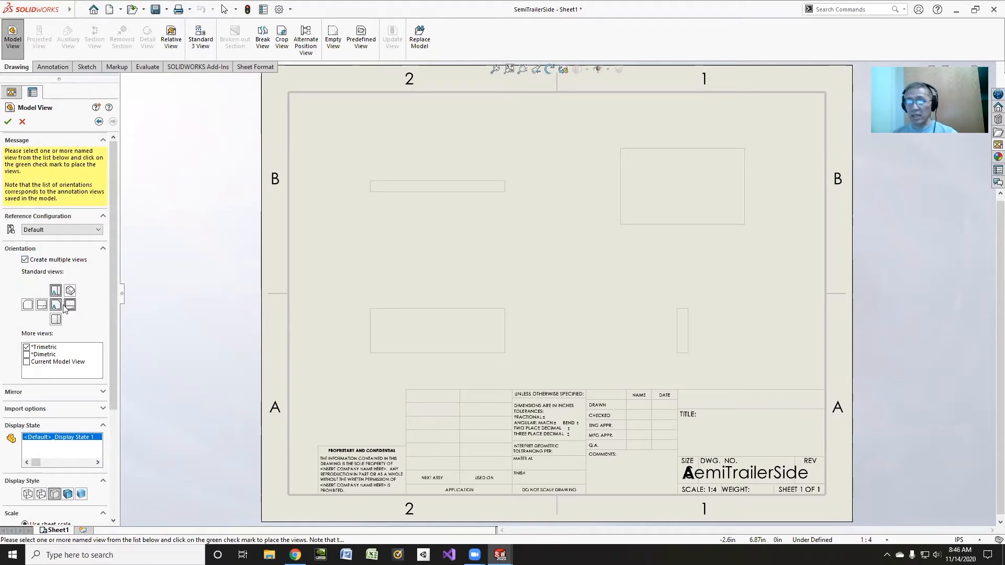
left_click(70, 306)
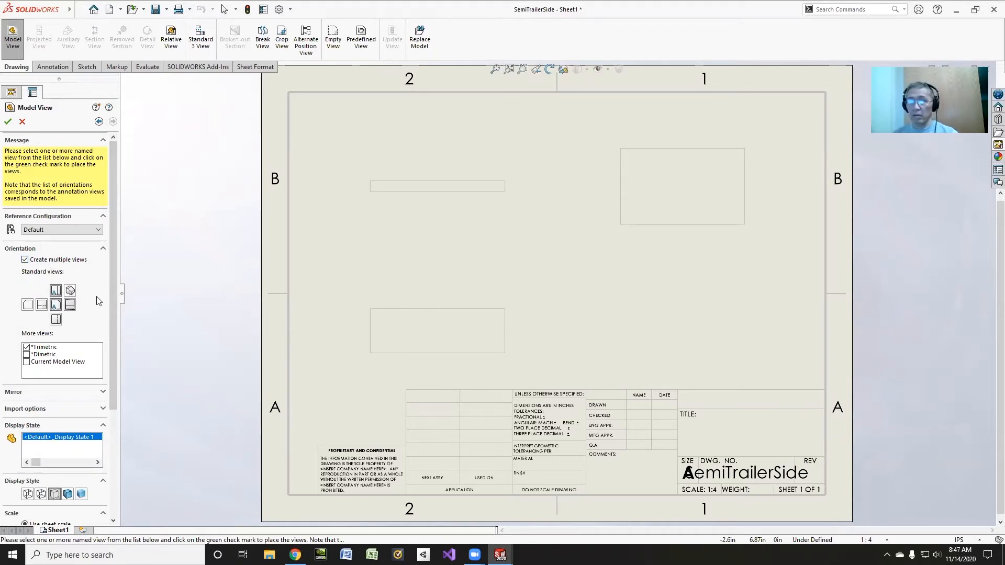
scroll(84, 324, "down", 5)
left_click(41, 338)
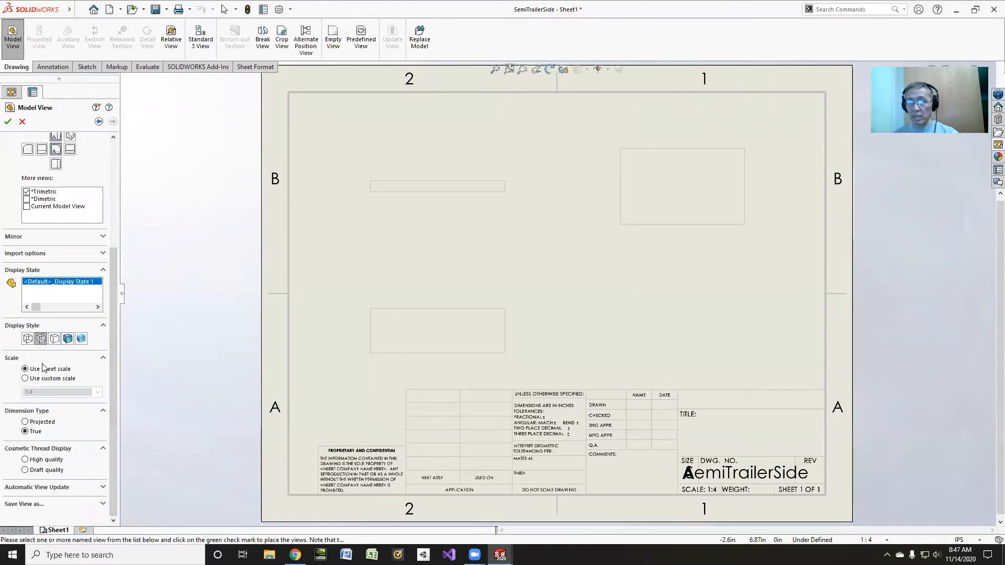
left_click(9, 120)
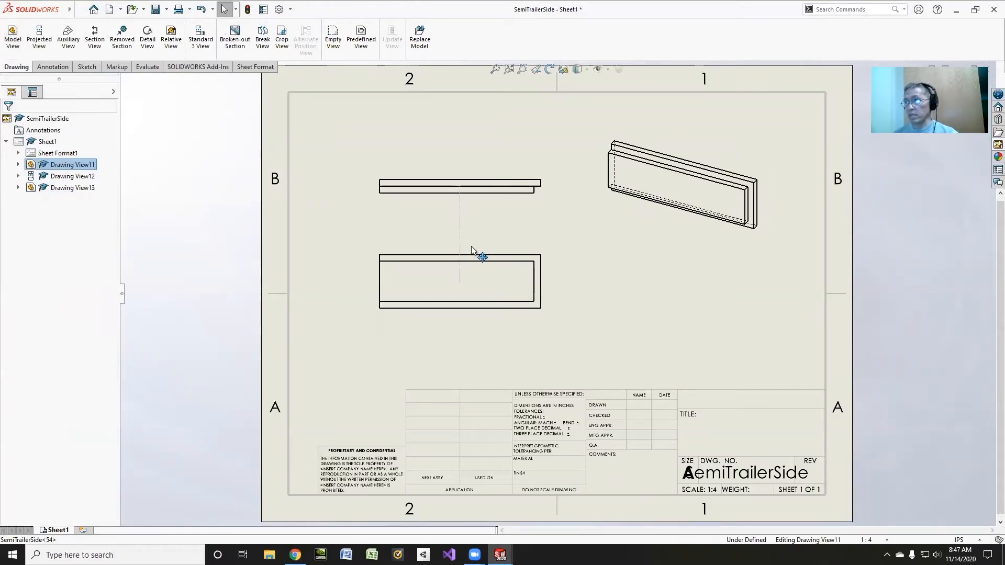
left_click_drag(471, 251, 473, 251)
Import the entire model's dimensions into all drawing views with Model Items
left_click(56, 66)
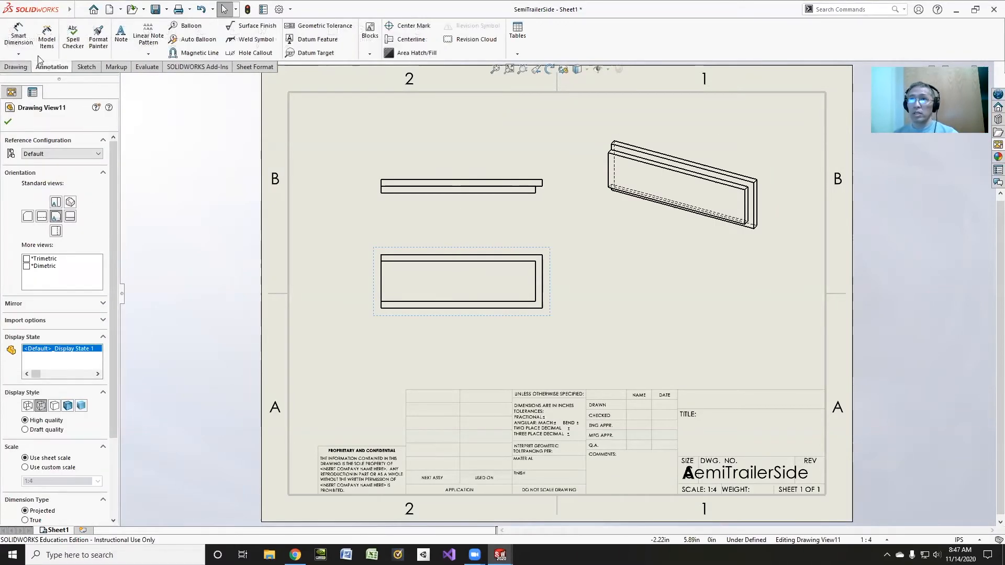
left_click(47, 36)
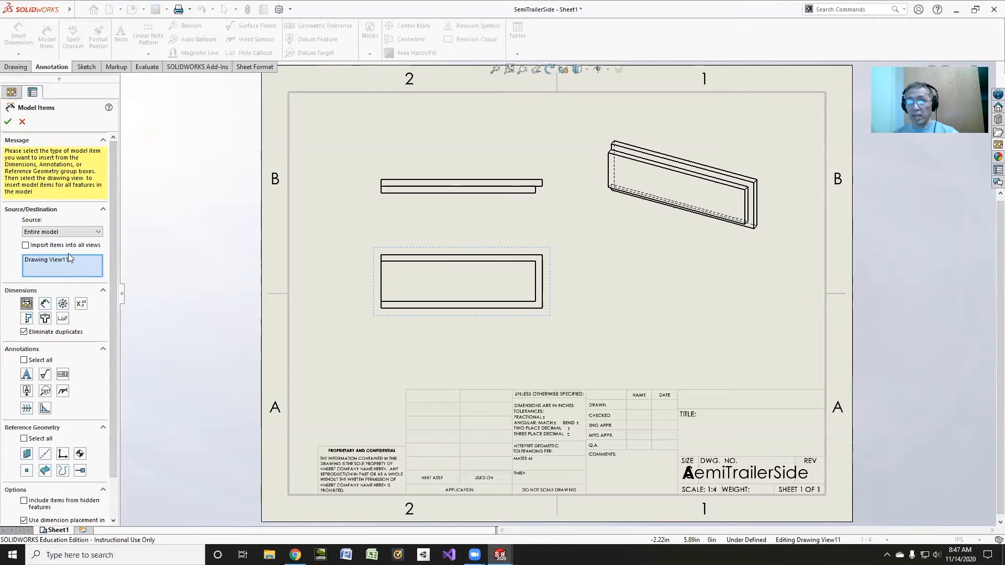
left_click(32, 246)
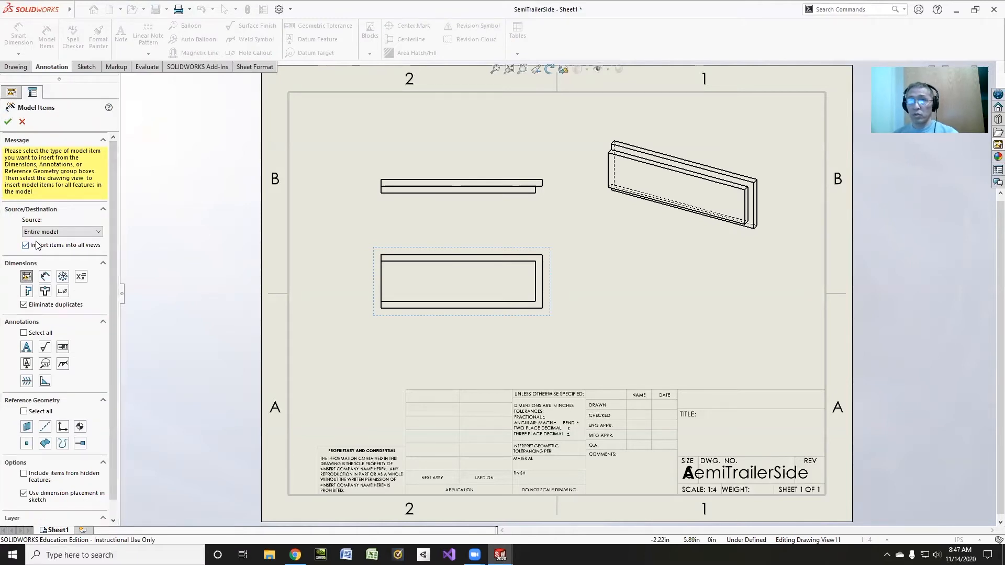
left_click(8, 123)
Spread out the two thickness dimensions beside the top view and move the front view's right inset dimension clear of its extension lines
left_click_drag(559, 184, 566, 186)
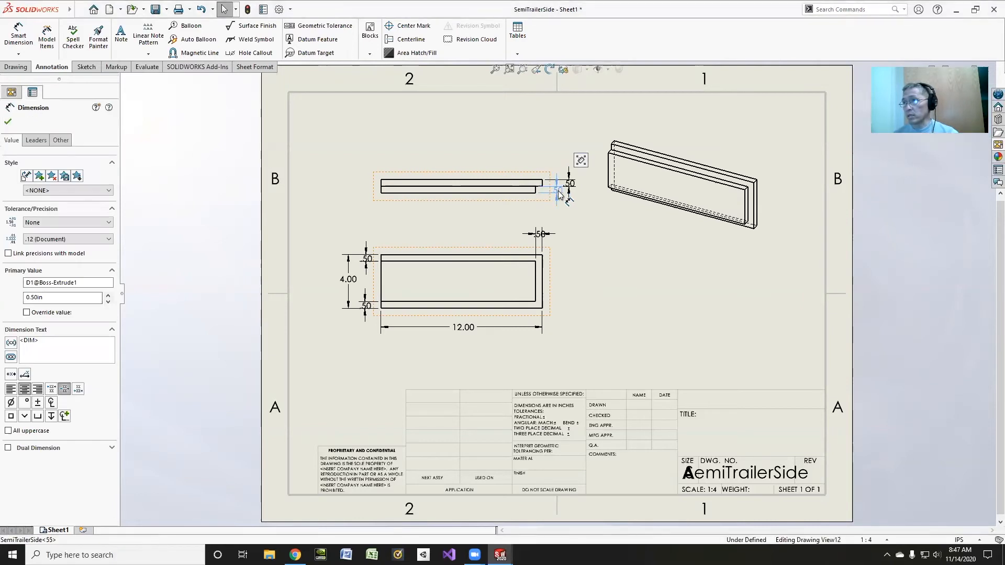
left_click(540, 194)
left_click_drag(539, 191, 562, 209)
left_click(564, 228)
mouse_move(563, 160)
left_mouse_down()
mouse_move(563, 211)
mouse_move(578, 215)
mouse_move(521, 241)
mouse_move(565, 236)
left_mouse_up()
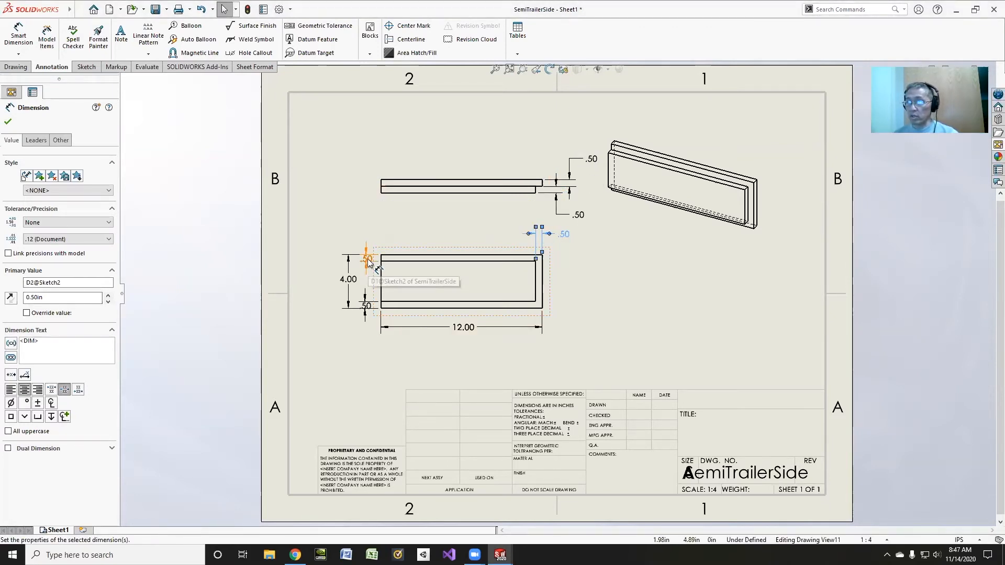
Move the upper and lower inset dimensions at the front view's left edge outside the plate's outline
left_click_drag(371, 256, 375, 244)
left_click_drag(367, 306, 369, 329)
left_click(394, 215)
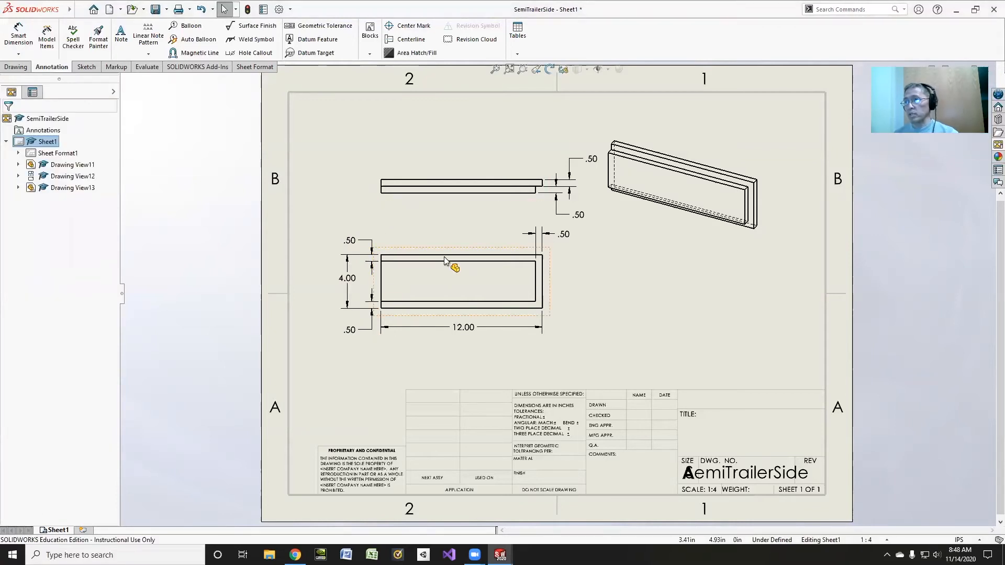
Override the text of the front view's overall height dimension with X
left_click(350, 280)
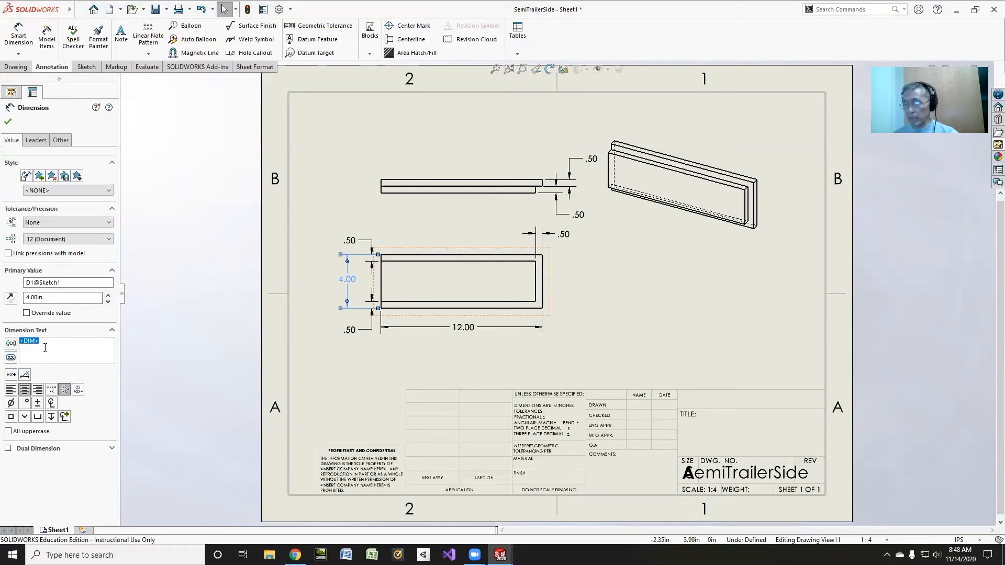
type("x")
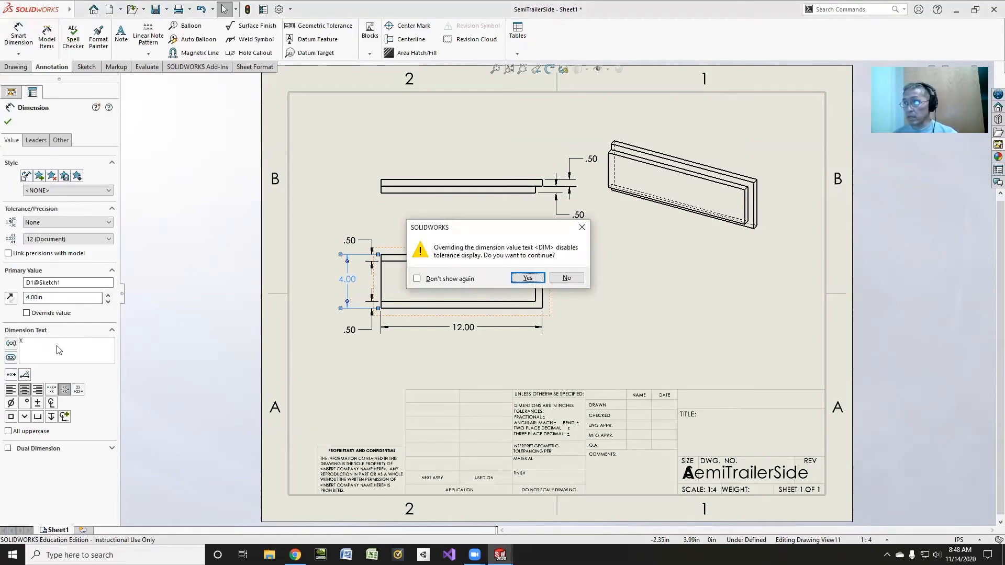
left_click(527, 278)
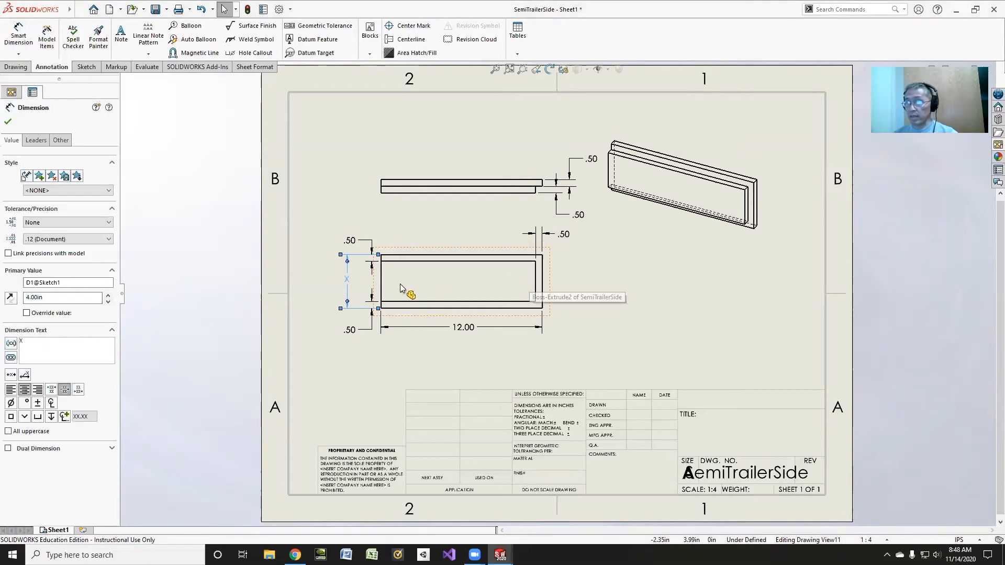
left_click(8, 124)
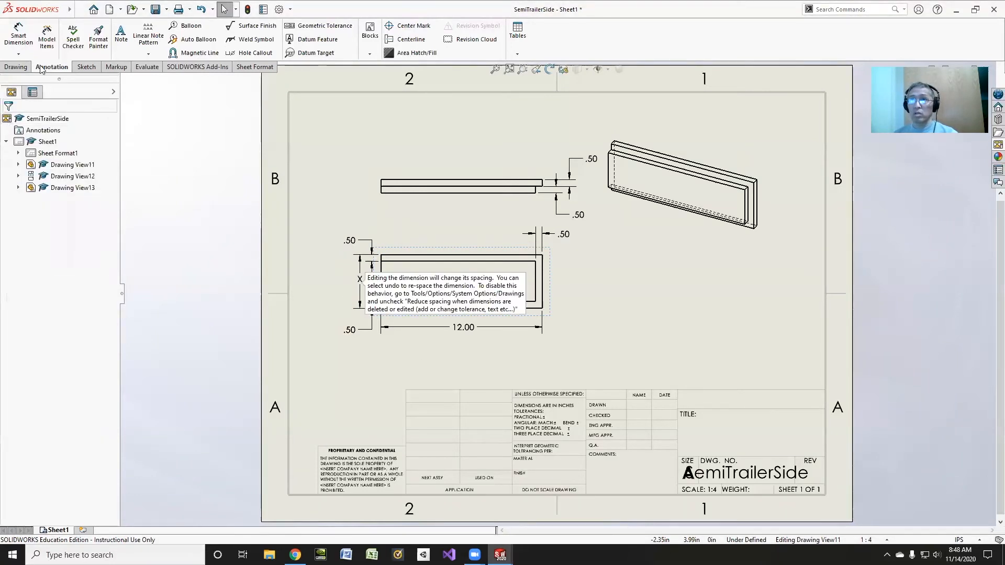
Add the two-line note "The height (X) may be changed as the designer wishes." below the trimetric view
left_click(121, 34)
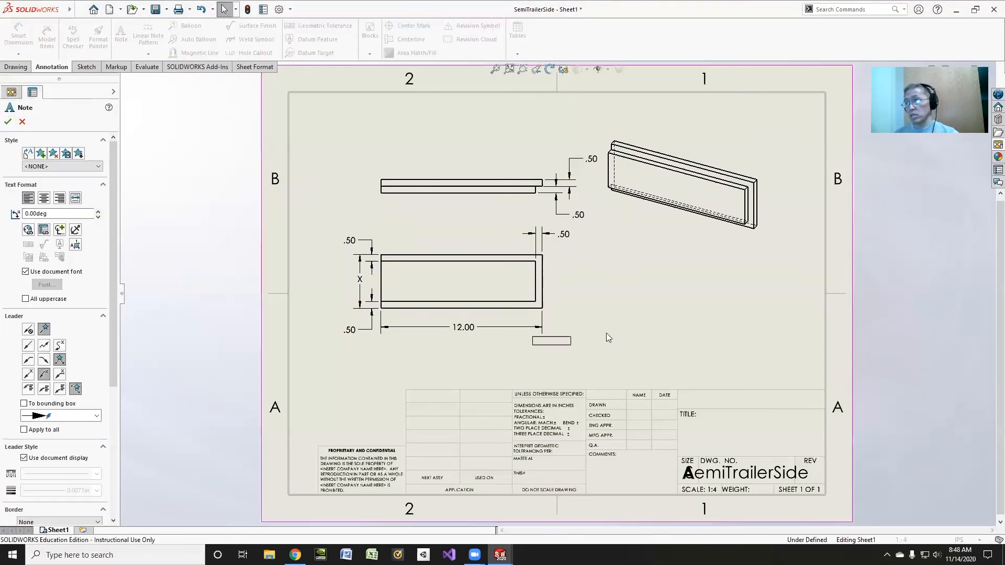
left_click(614, 310)
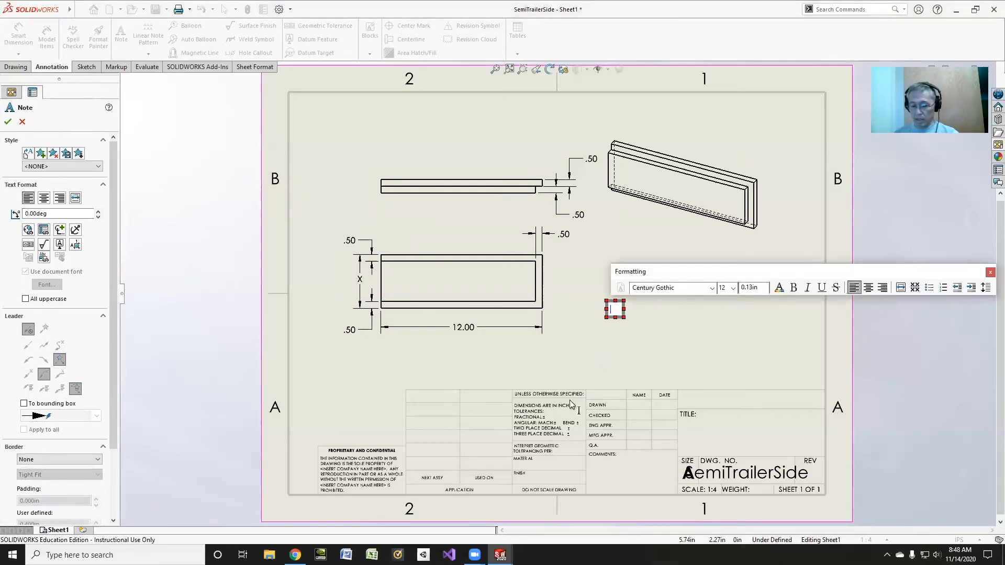
type("The height (")
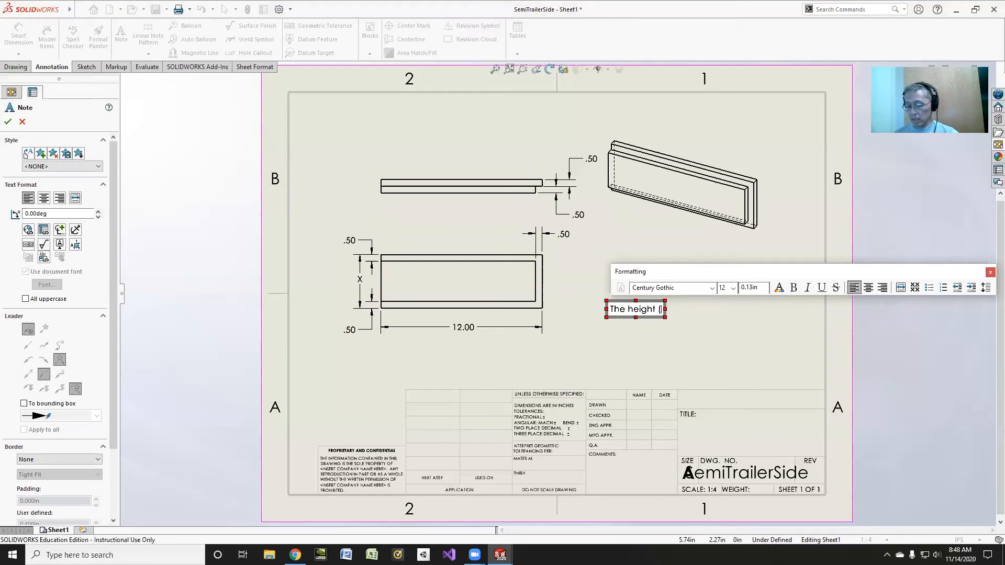
type("X) may be change")
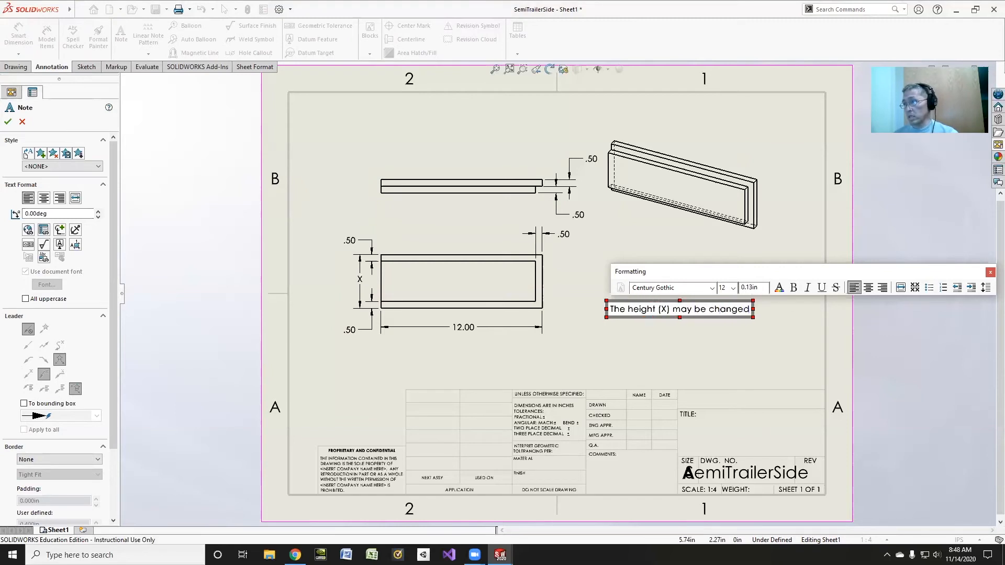
type("d")
key("Return")
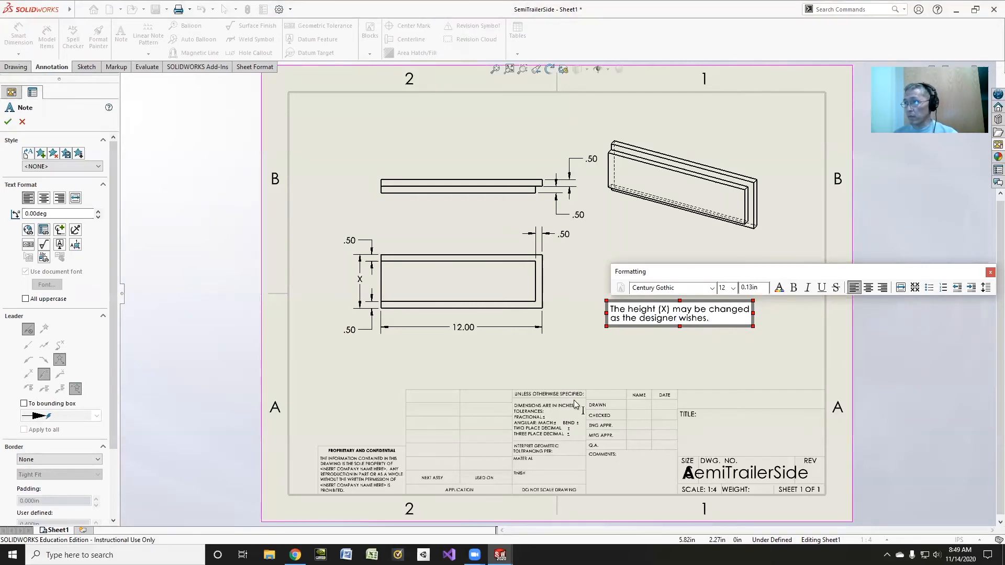
left_click(8, 121)
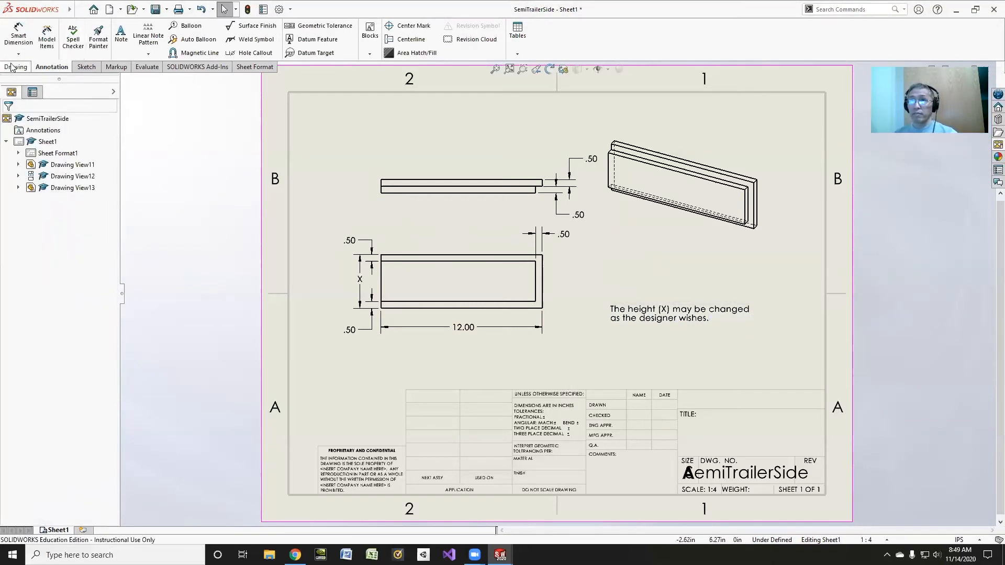
Open the sheet format for editing and enter the drafter's name in the title block's DRAWN row
right_click(57, 152)
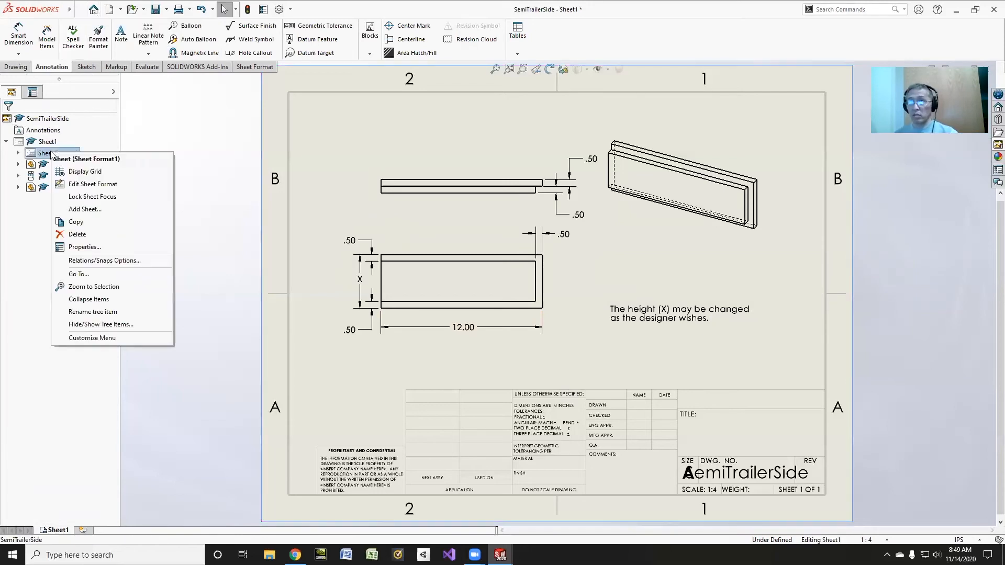
left_click(84, 184)
scroll(661, 407, "down", 3)
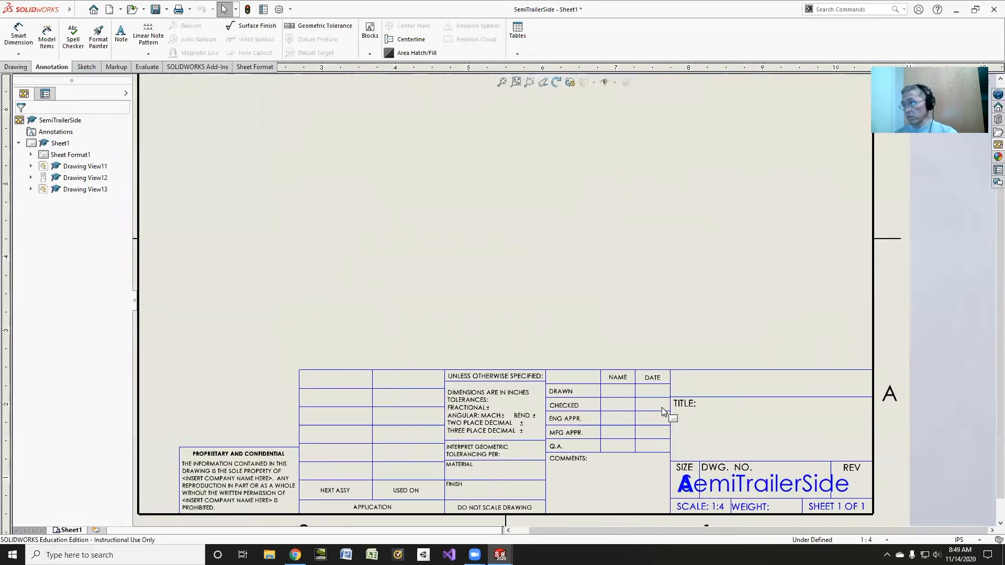
double_click(569, 355)
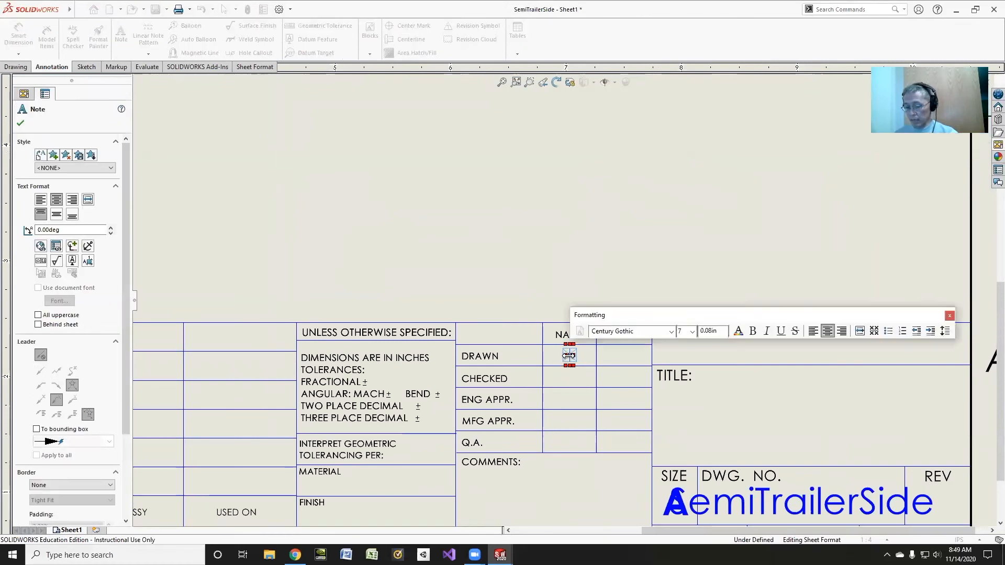
type("MIYOSHI")
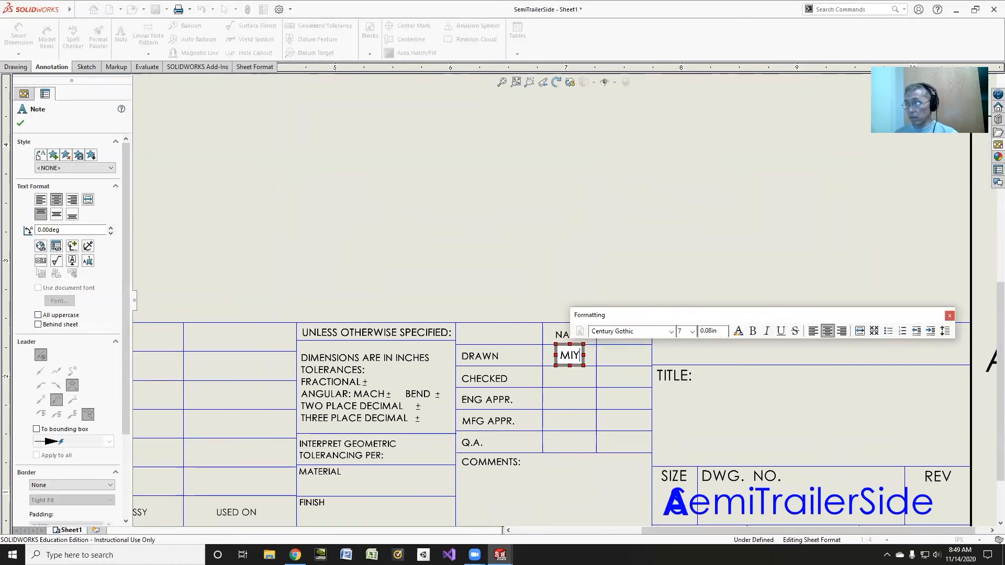
Enter 11/14/20 as the date in the title block's DRAWN row
left_click(623, 354)
left_click(623, 355)
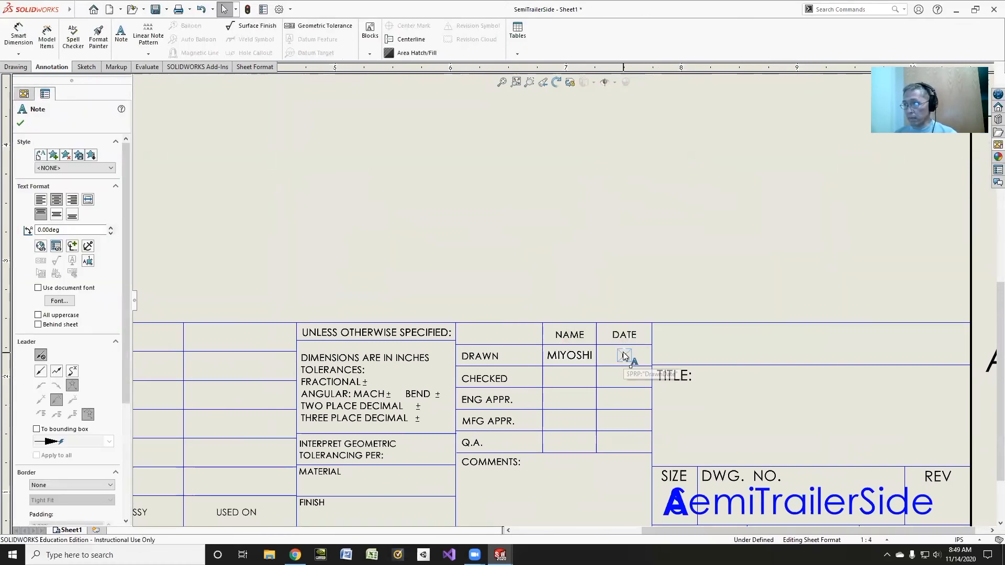
double_click(623, 355)
type("11/14/20")
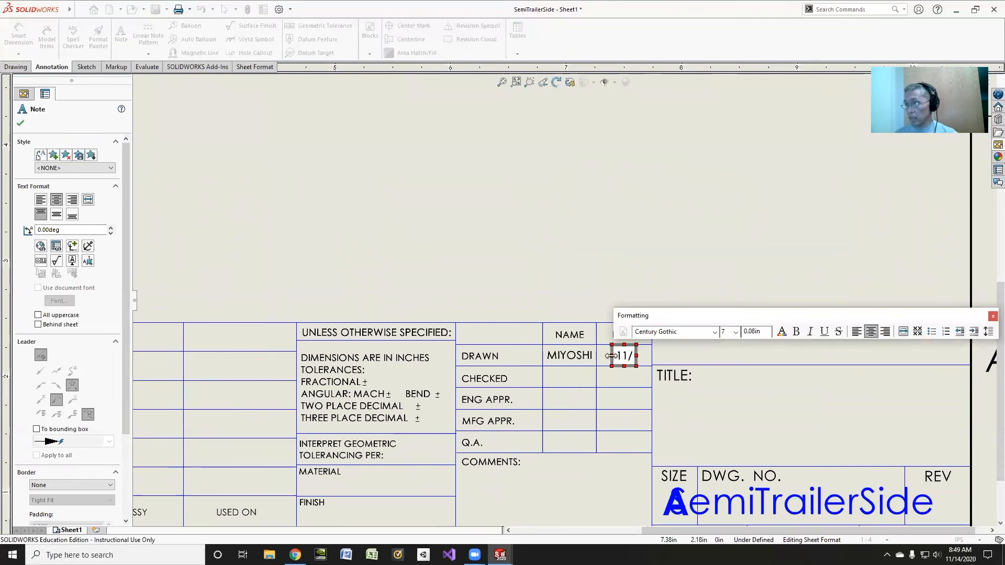
Fill in the company name above the title block's TITLE field and set its font size to 14
left_click(808, 347)
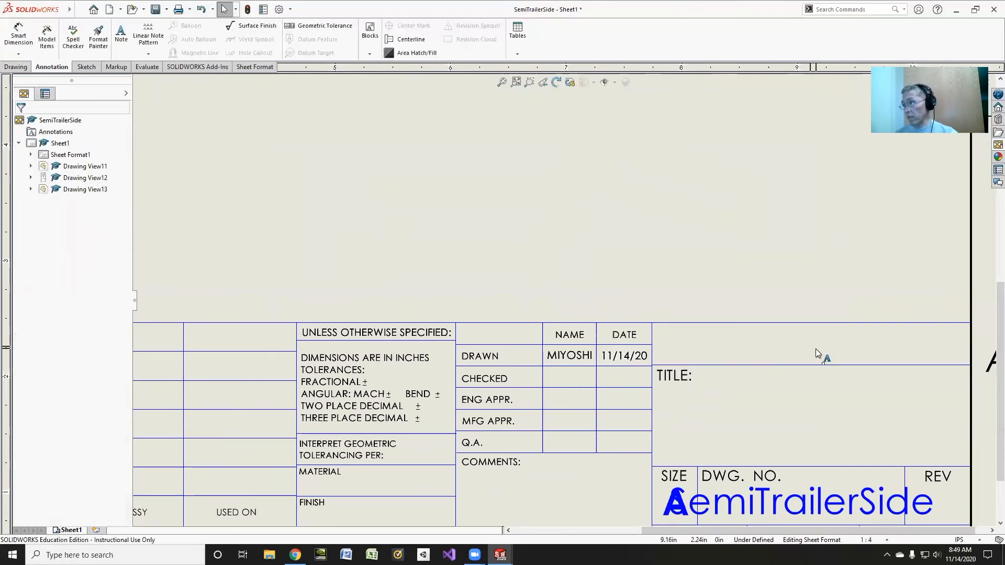
left_click(812, 345)
type("DESIGN WITH MIYOSHI")
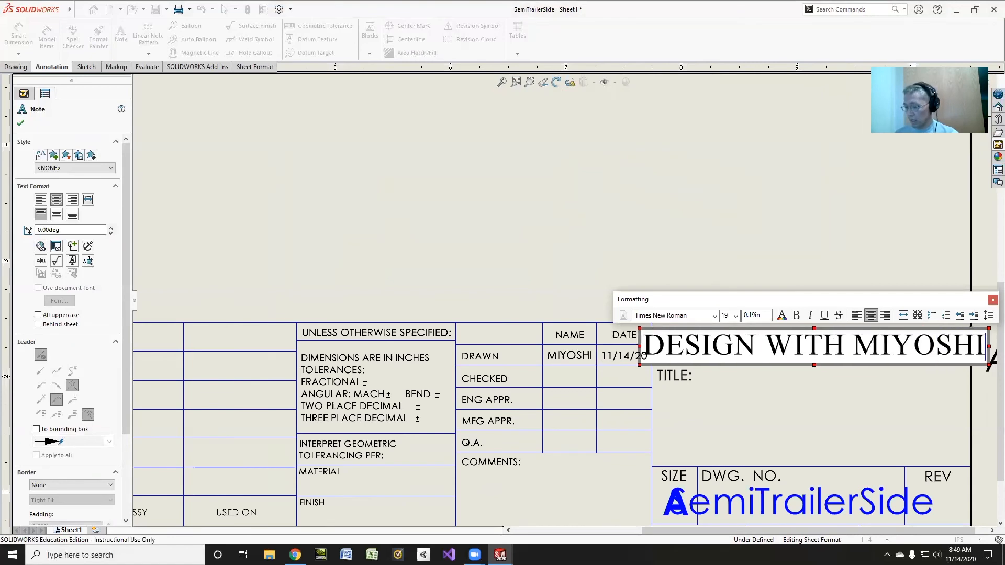
key("ctrl+a")
left_click(736, 316)
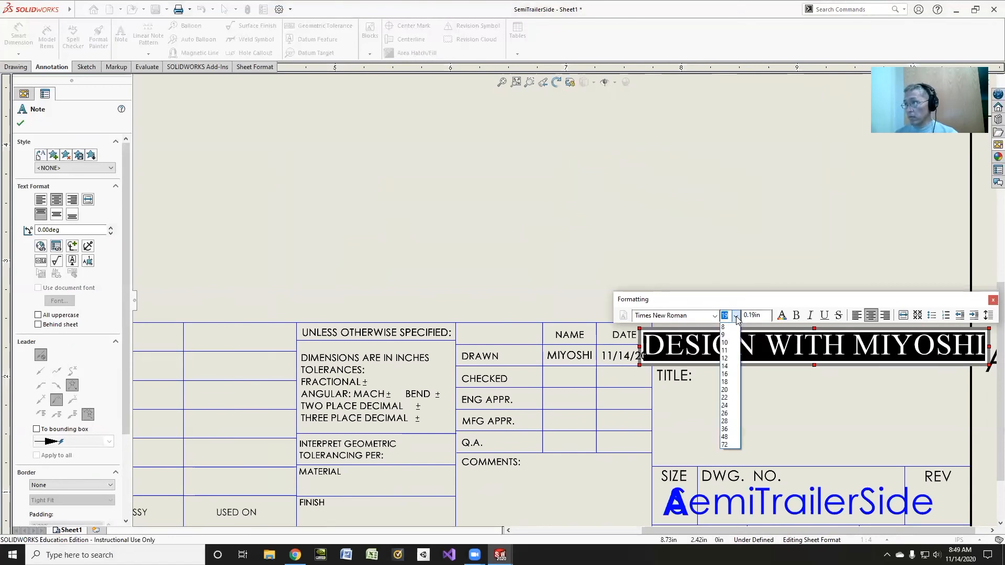
left_click(736, 366)
Enter SEMI TRAILER SIDE as the drawing title in the title block
left_click(792, 412)
left_click(795, 413)
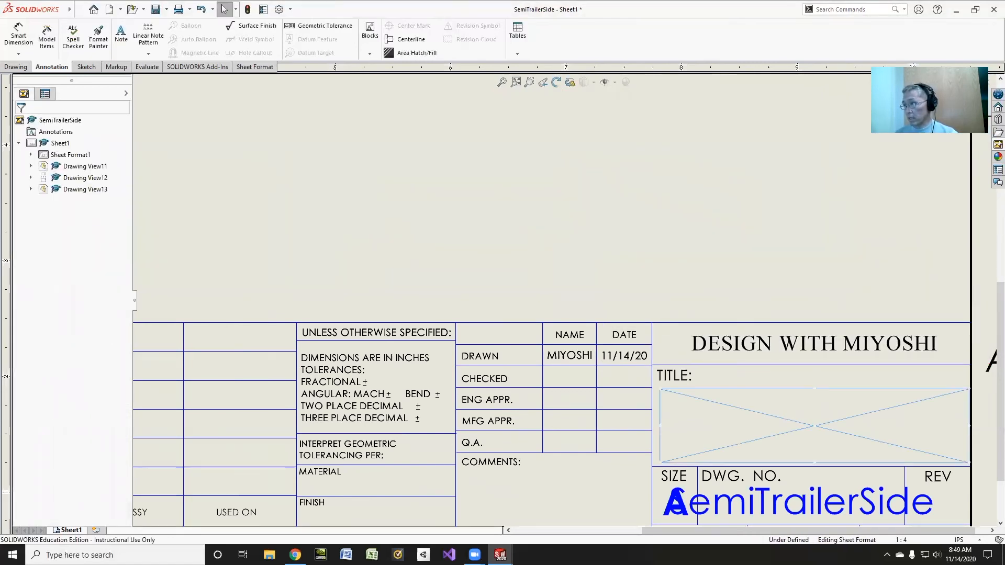
type("SEMI TR")
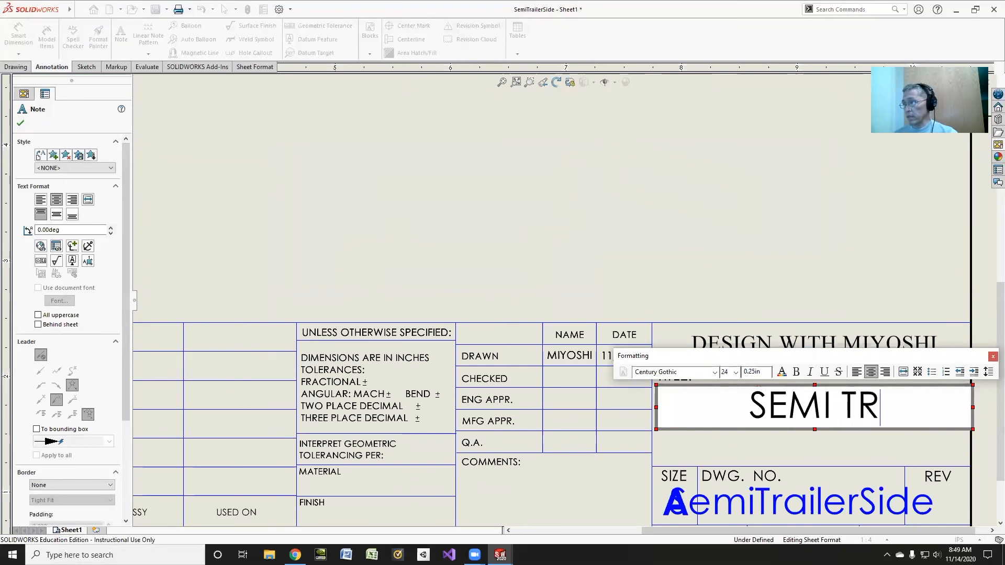
type("AILER SIDE")
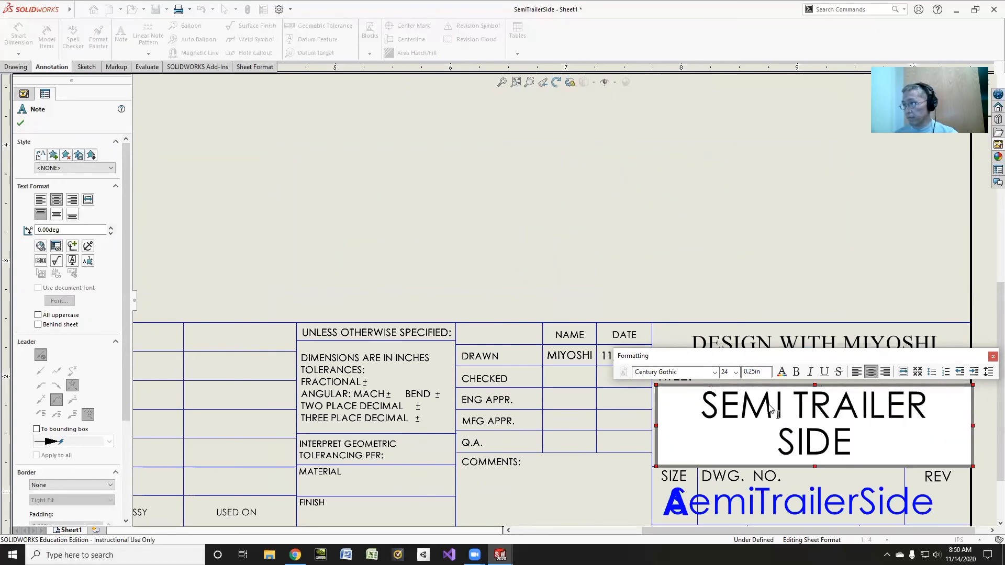
left_click(20, 123)
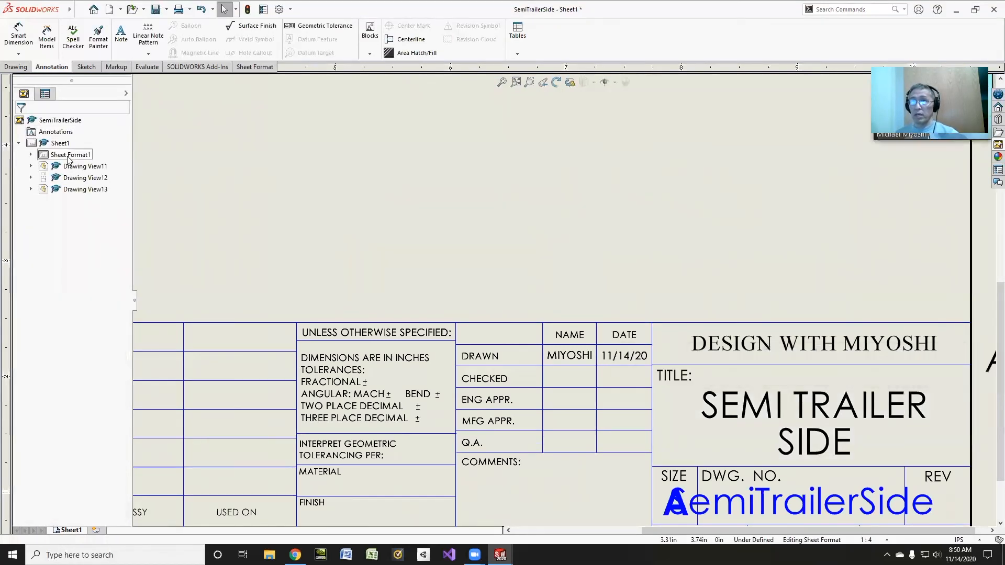
Return from sheet format editing to the sheet and save the drawing as SemiTrailerSide.SLDDRW together with its modified part
right_click(70, 155)
left_click(100, 215)
scroll(101, 219, "up", 6)
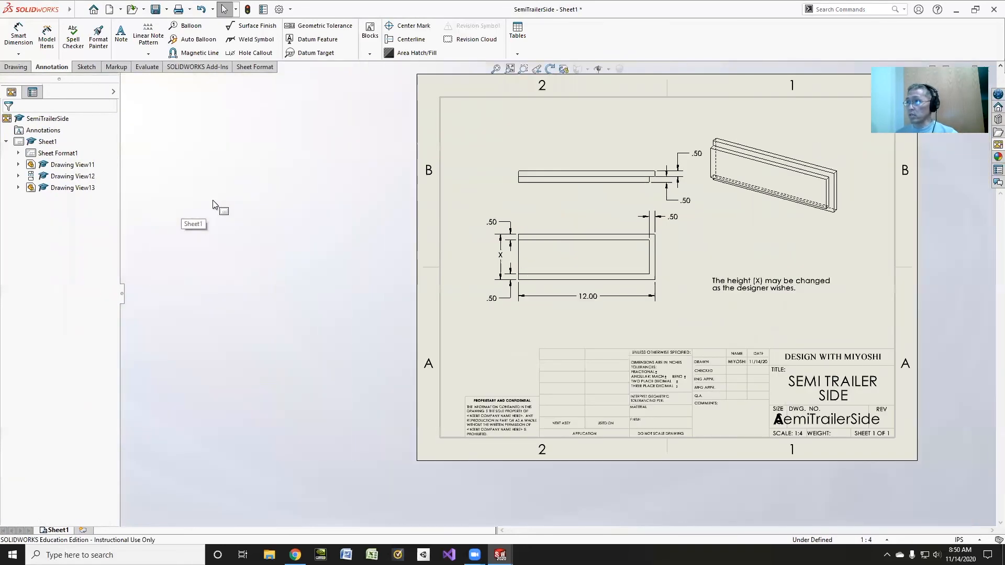
left_click(156, 10)
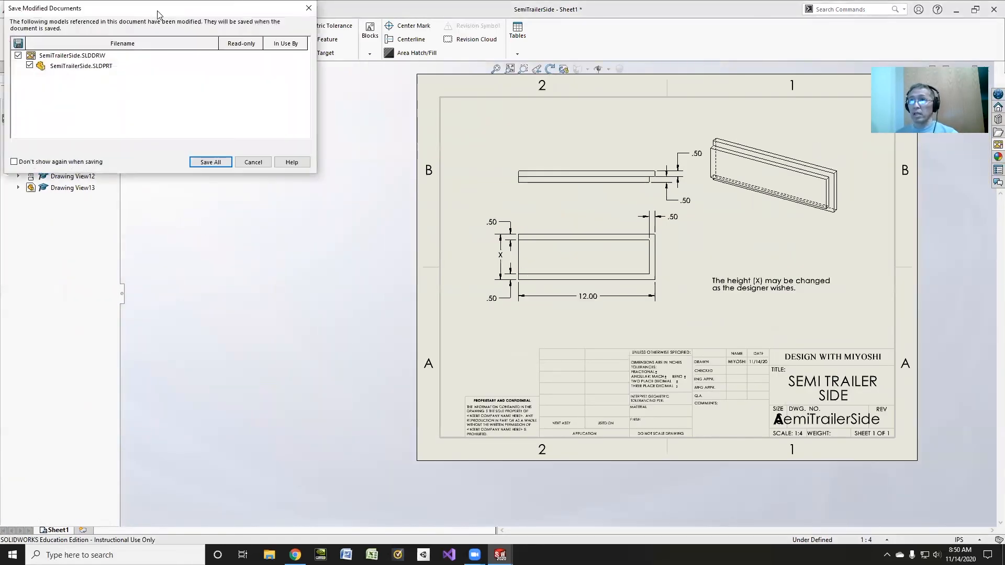
left_click(211, 162)
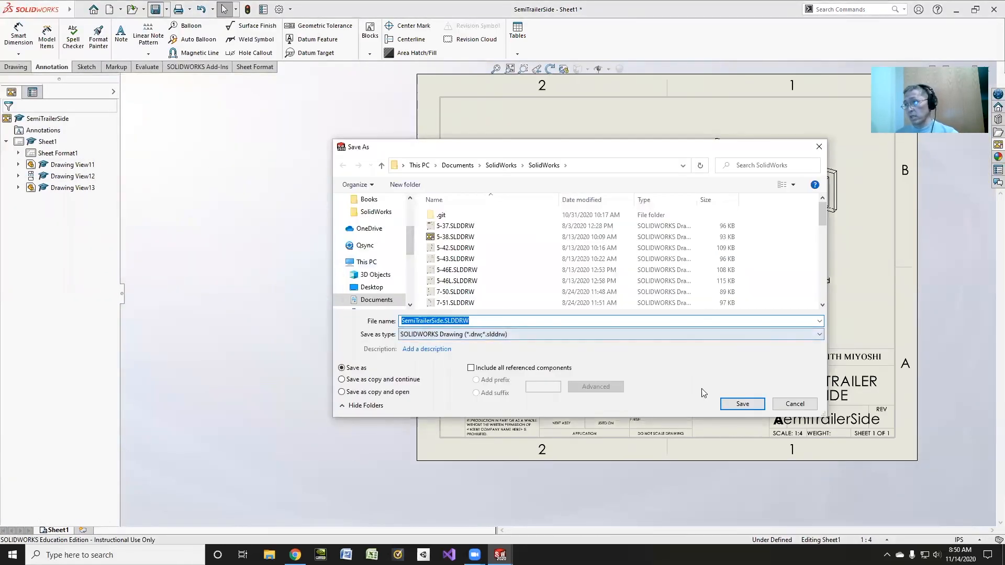
key("Return")
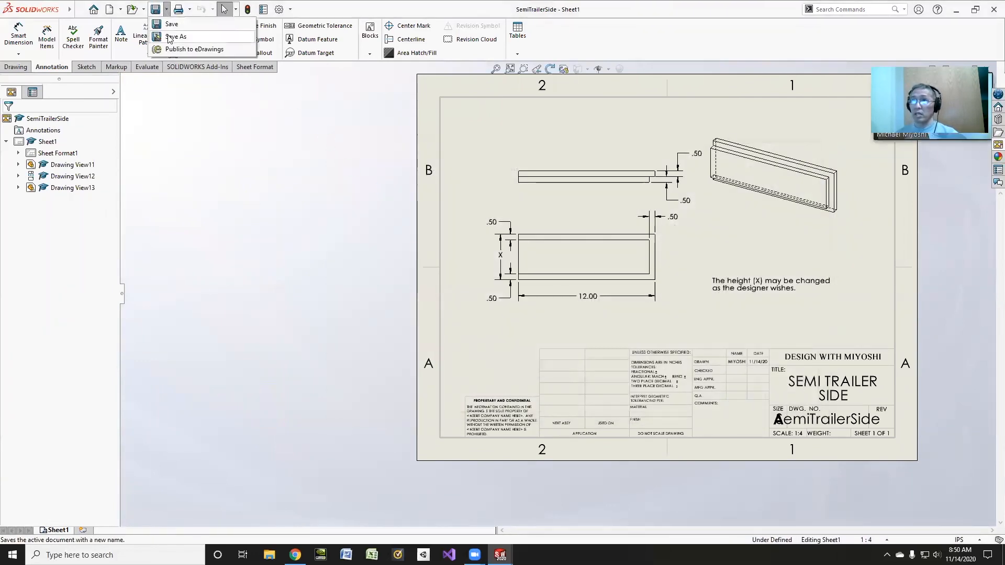
Save a copy of the drawing in Adobe Portable Document Format as SemiTrailerSide.pdf in the same SolidWorks folder
left_click(510, 365)
left_click(471, 413)
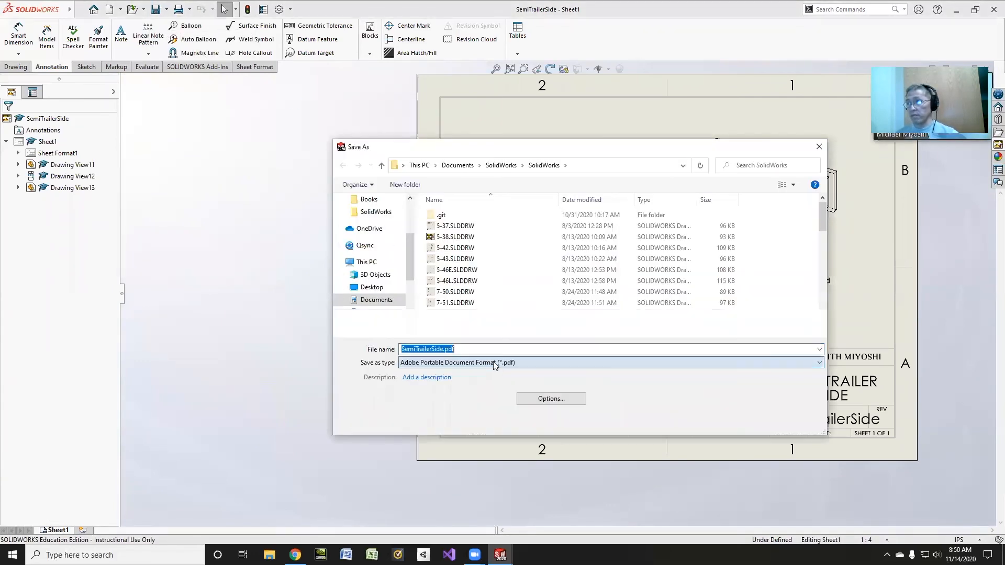
left_click(741, 422)
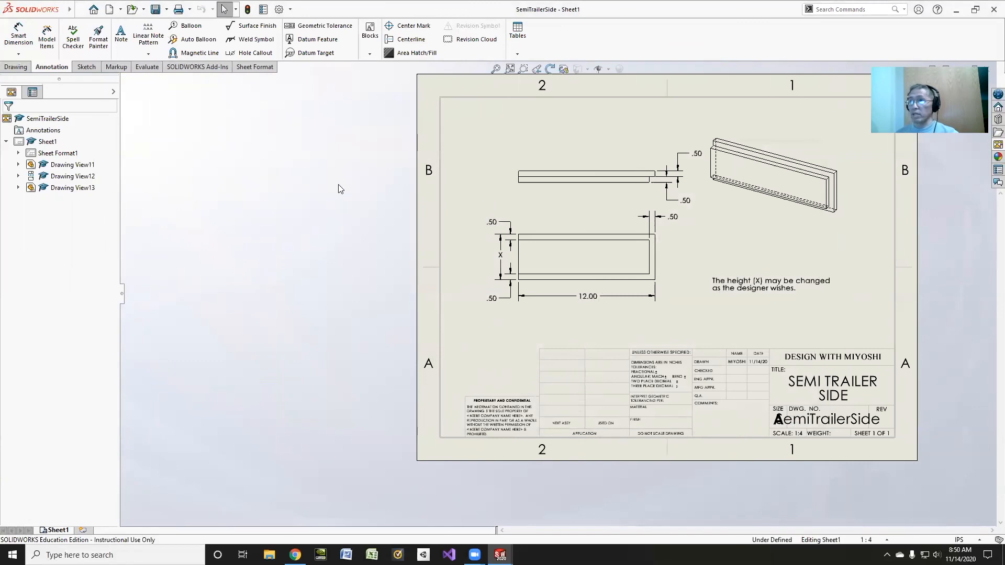
scroll(487, 193, "down", 2)
scroll(489, 195, "up", 8)
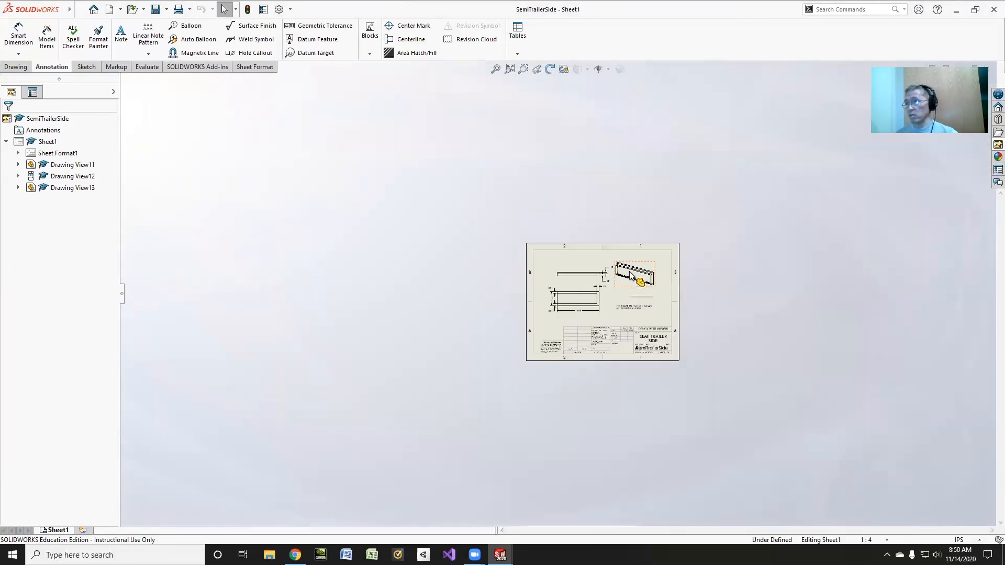
scroll(640, 279, "down", 3)
scroll(649, 280, "down", 3)
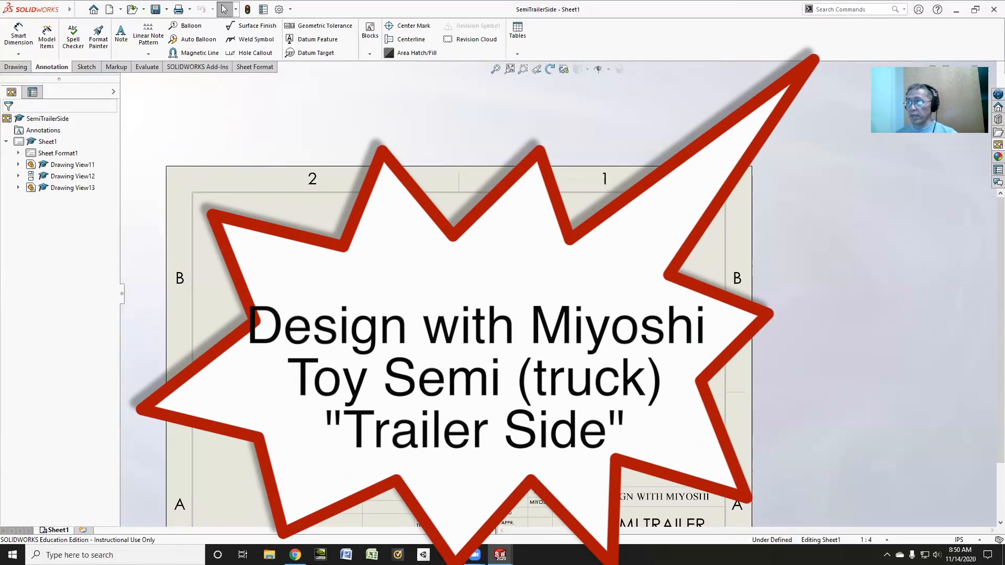